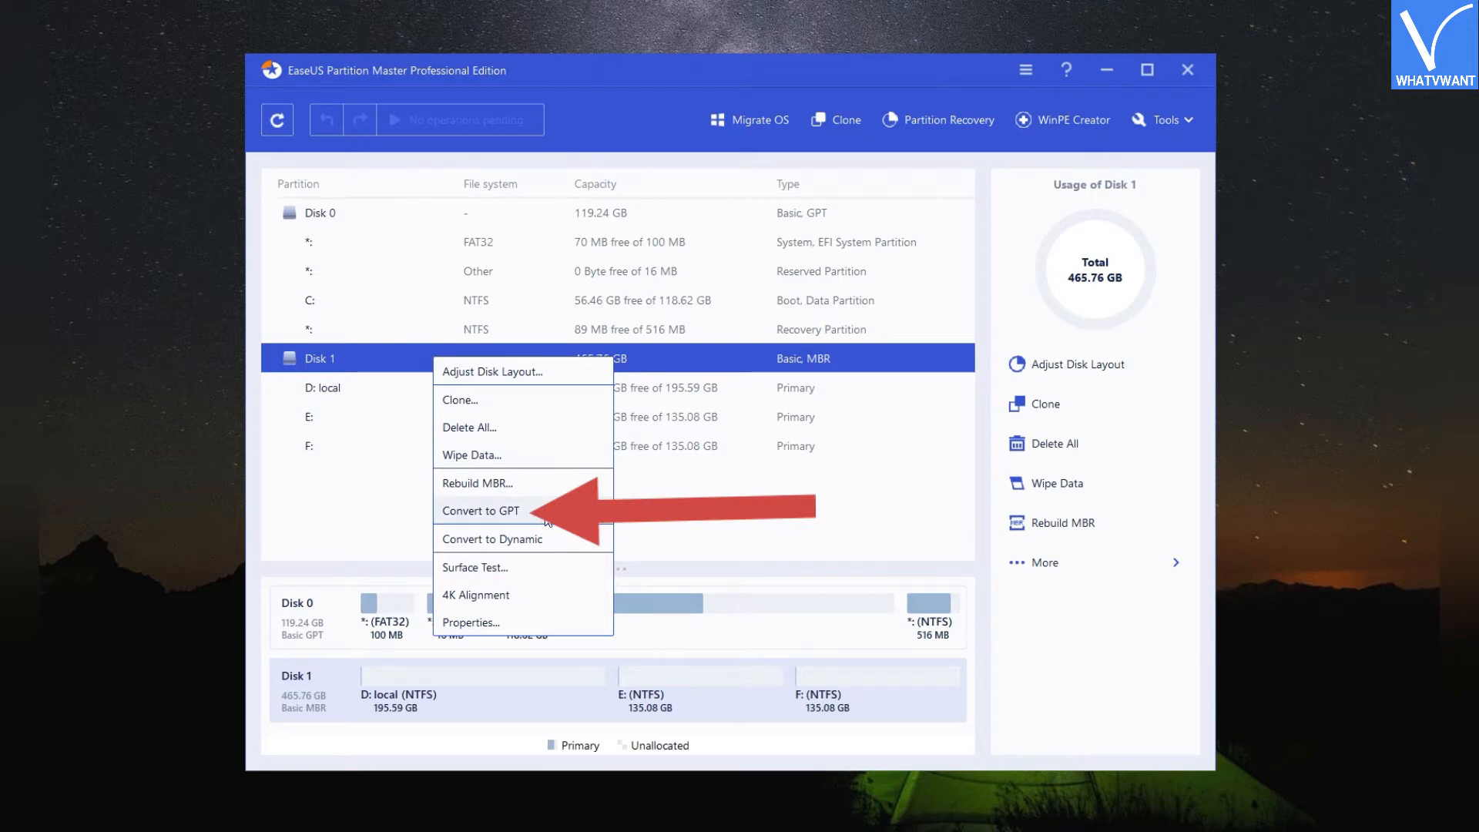
Step: Convert Disk 1 from MBR to GPT and apply the pending operation
left_click(544, 511)
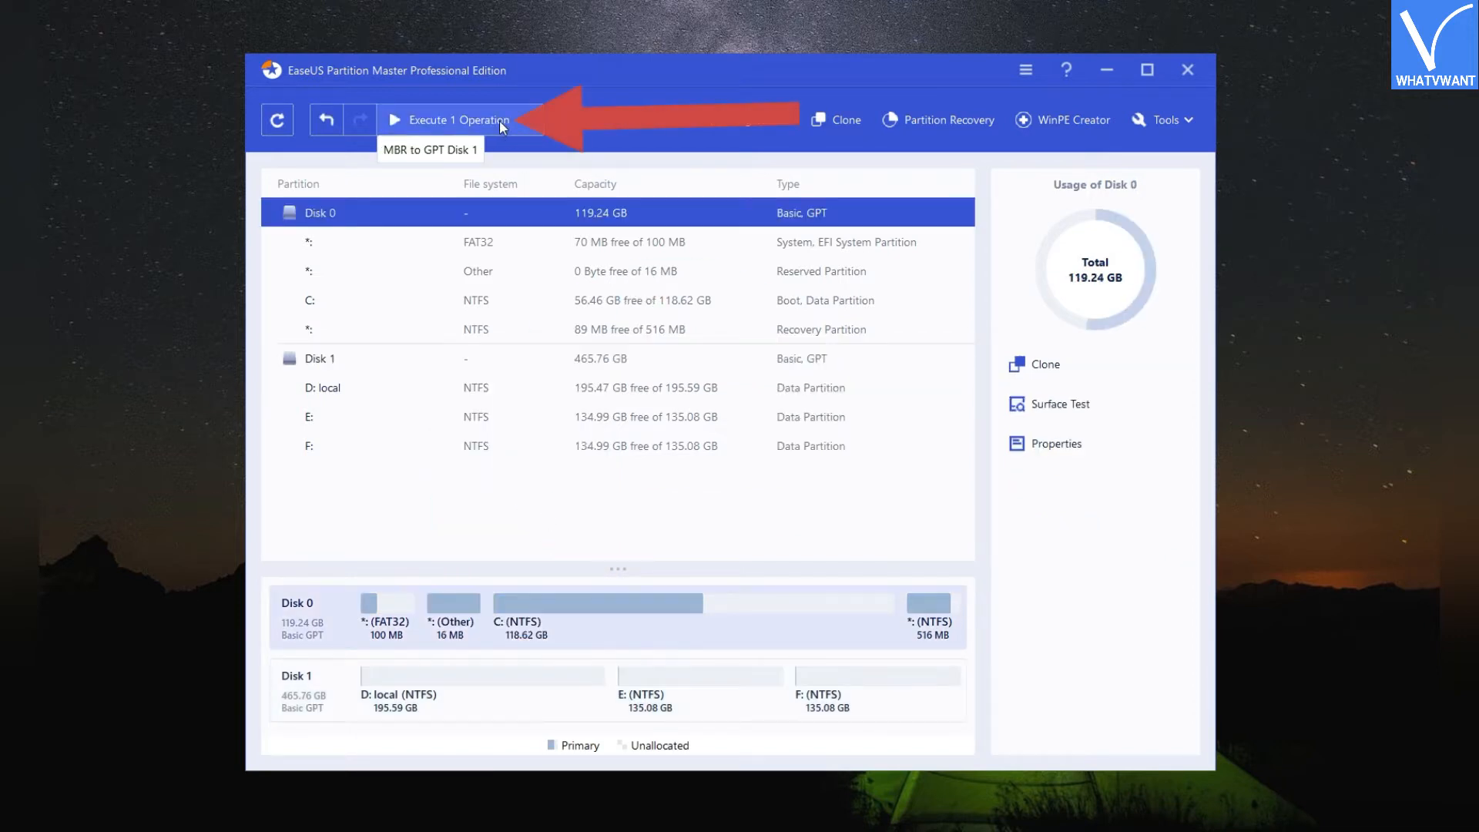
left_click(499, 120)
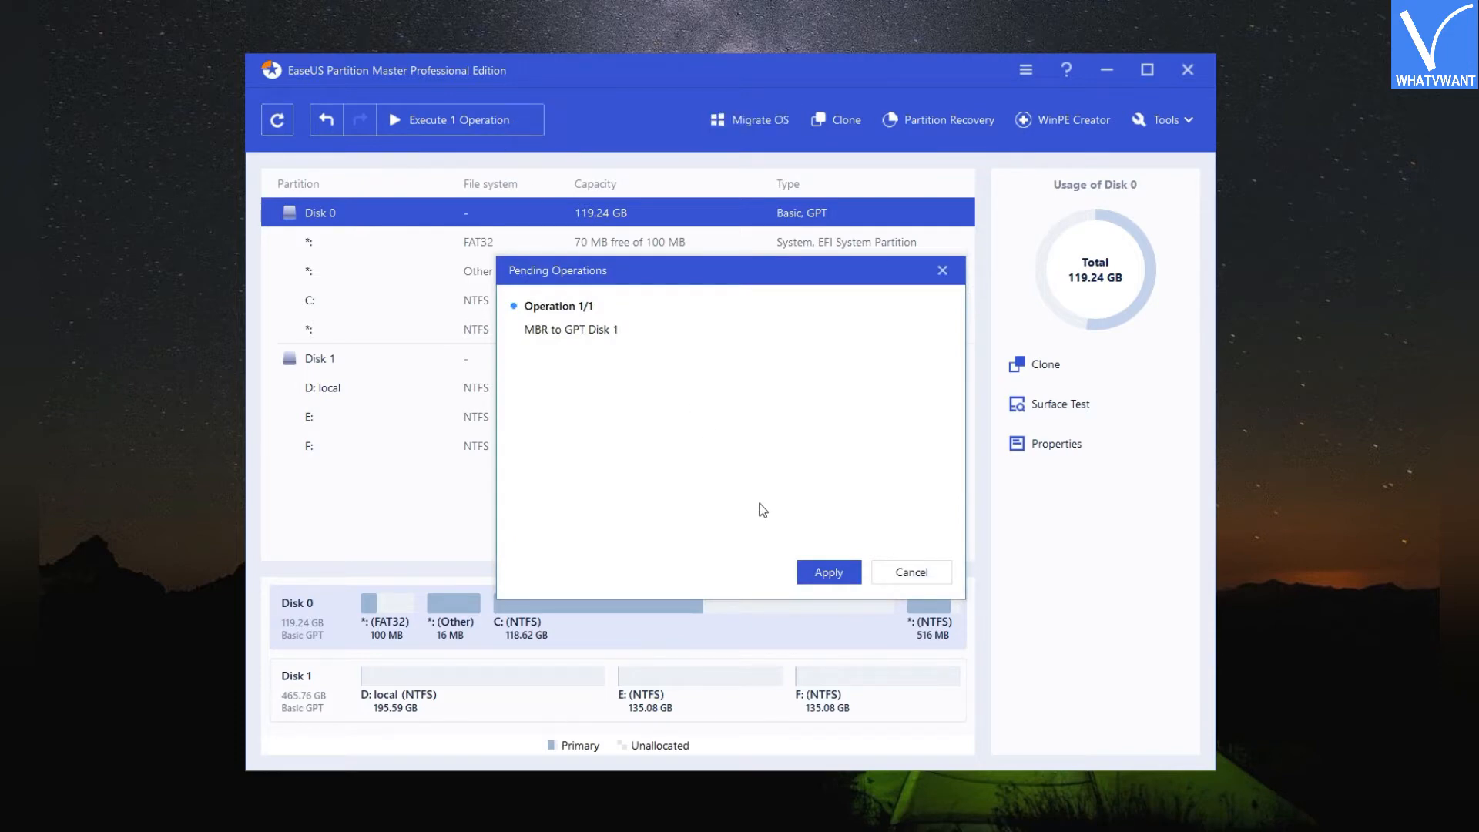
left_click(845, 583)
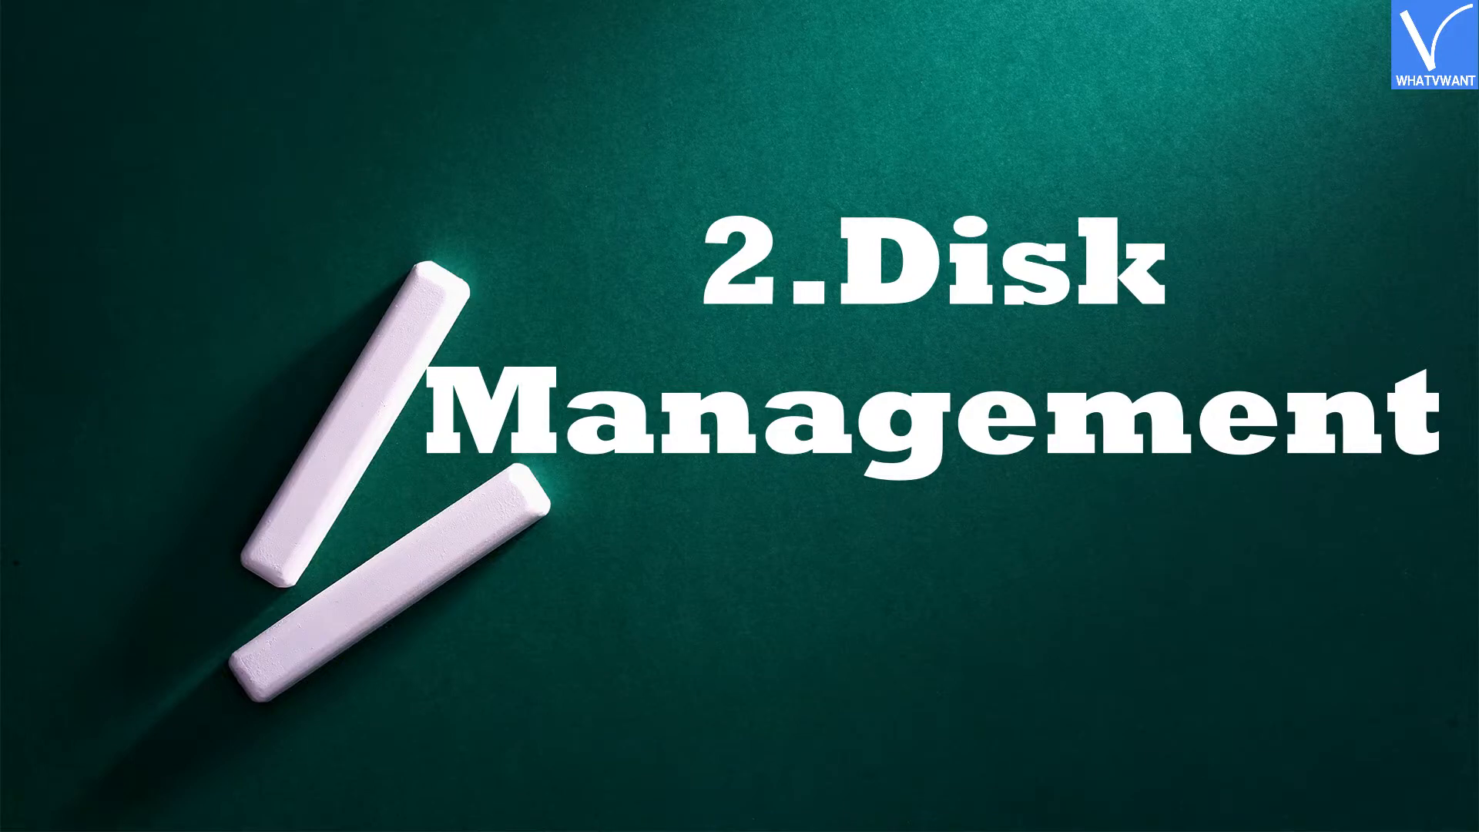
Step: Search Windows for "this PC", open its Computer Management console and show Disk Management
left_click(270, 812)
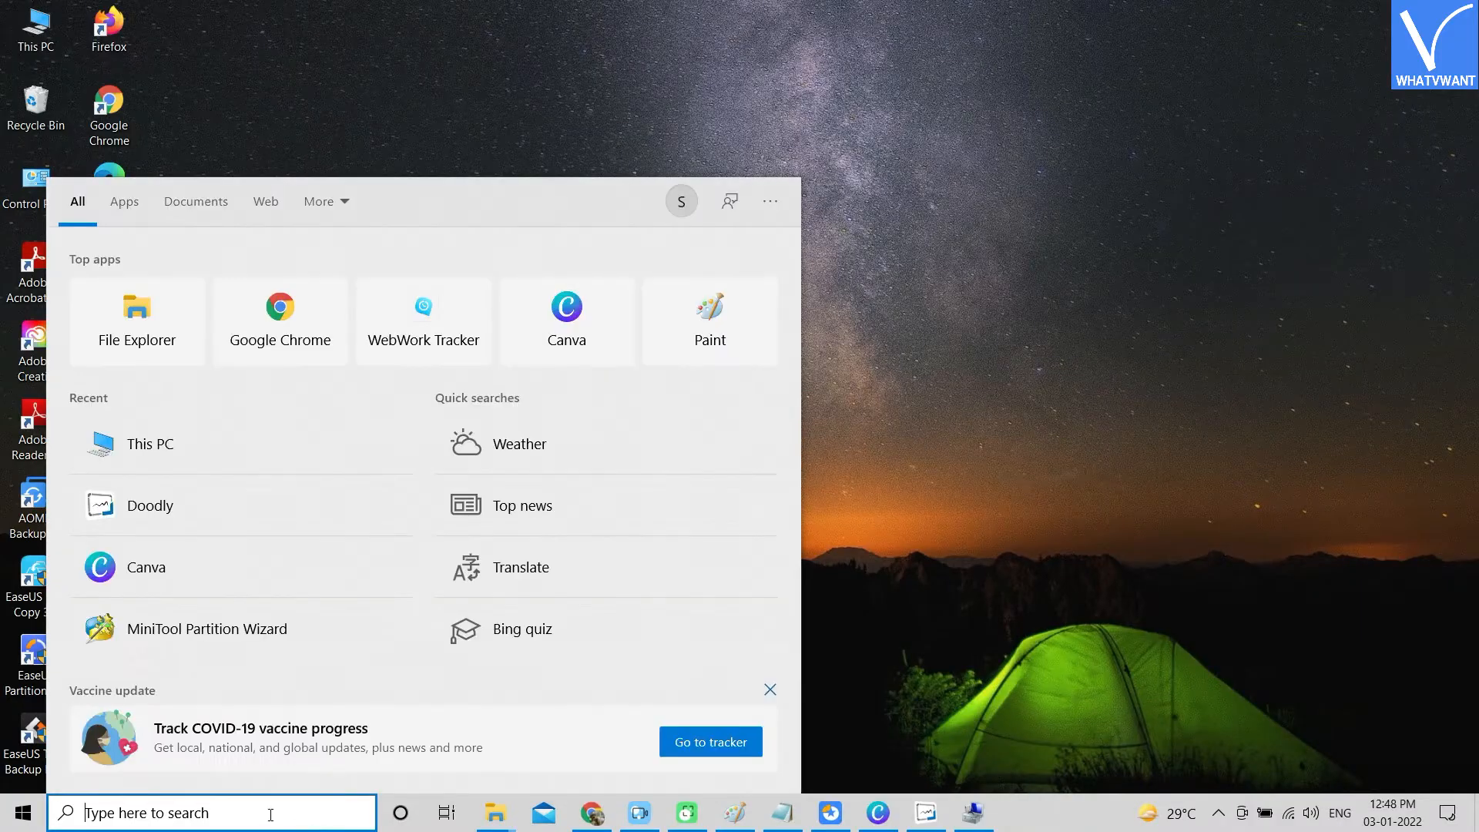
type("this PC")
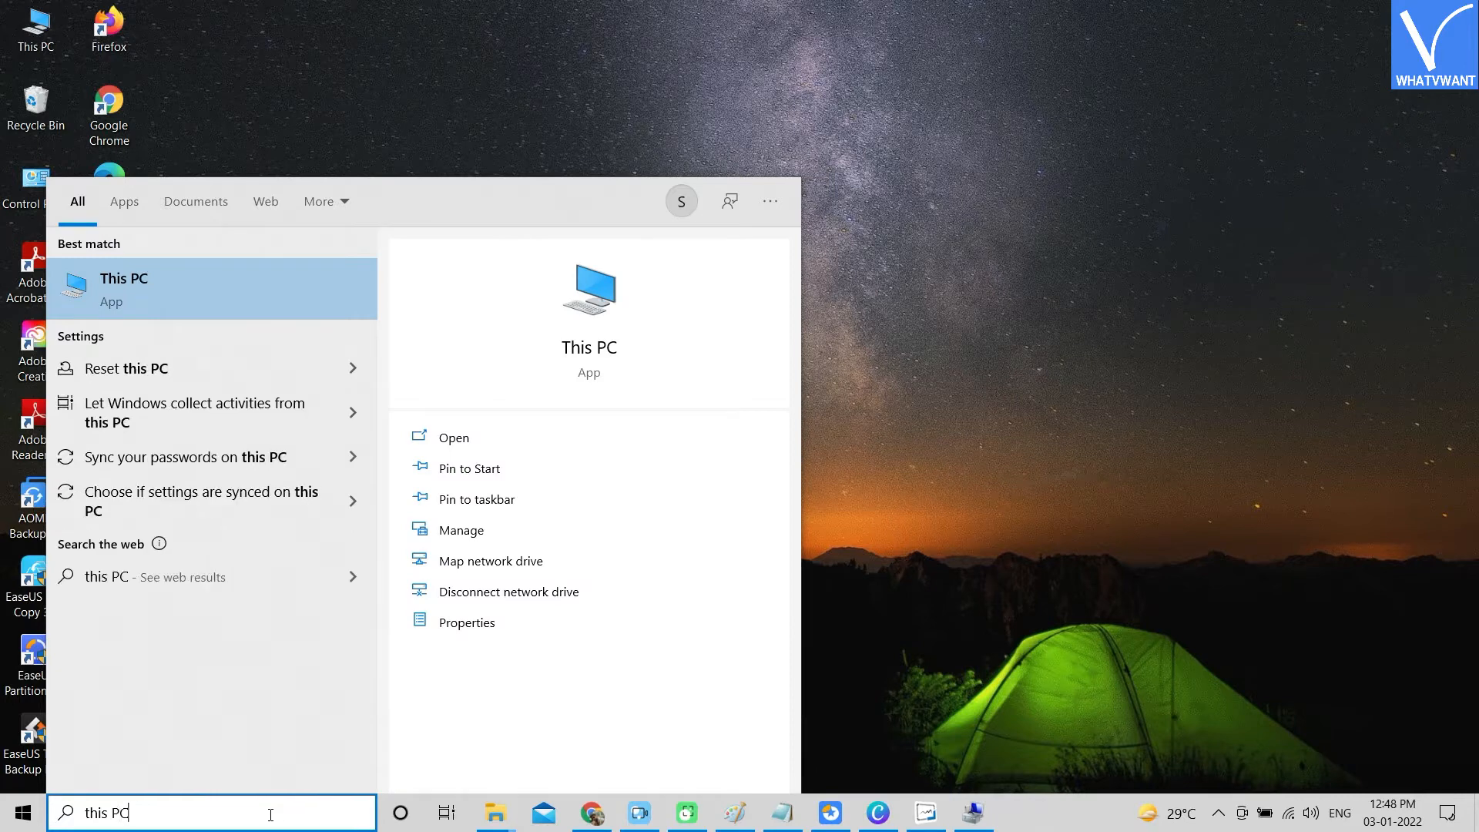
left_click(501, 534)
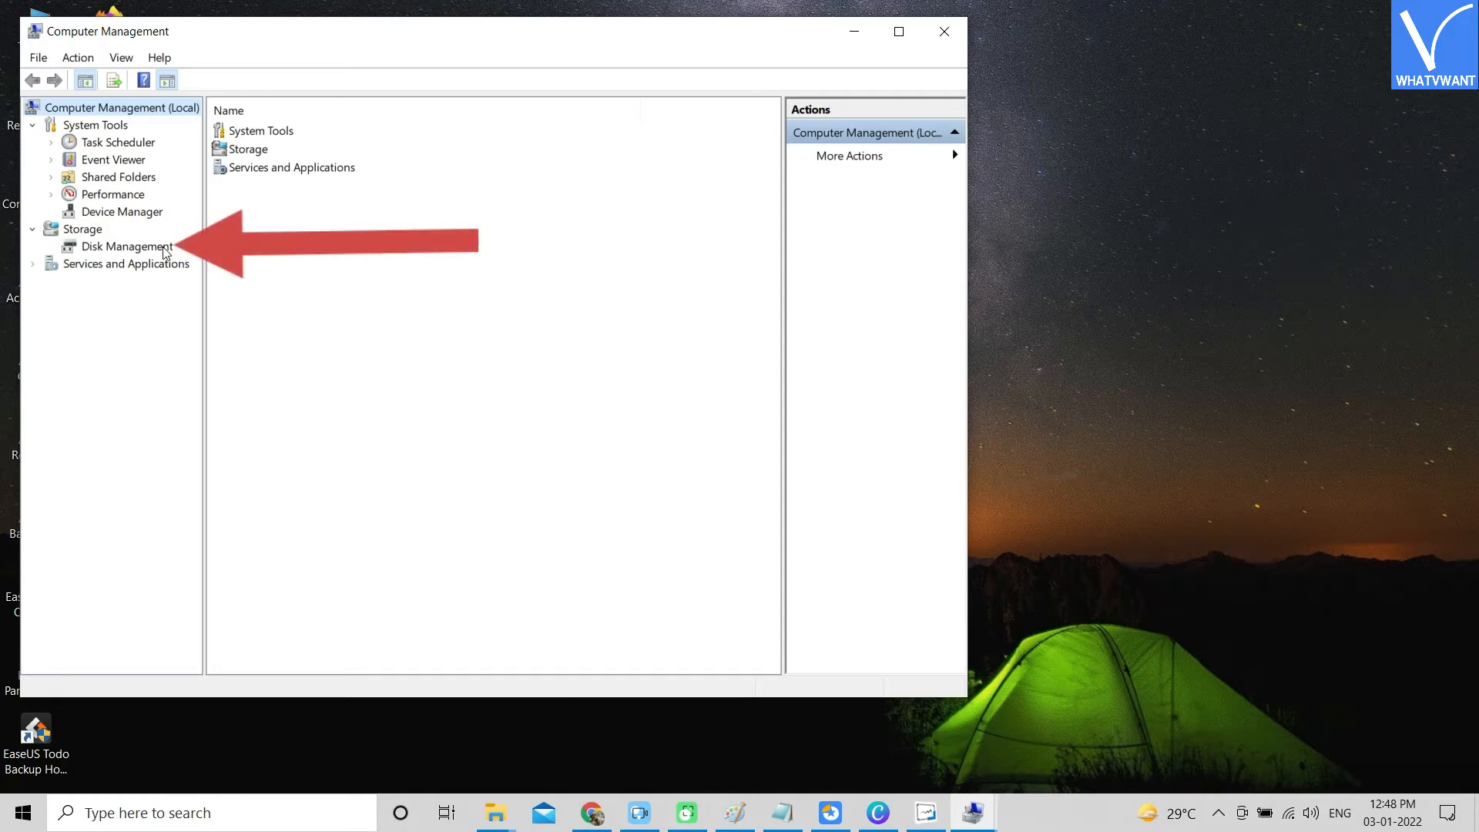
left_click(131, 246)
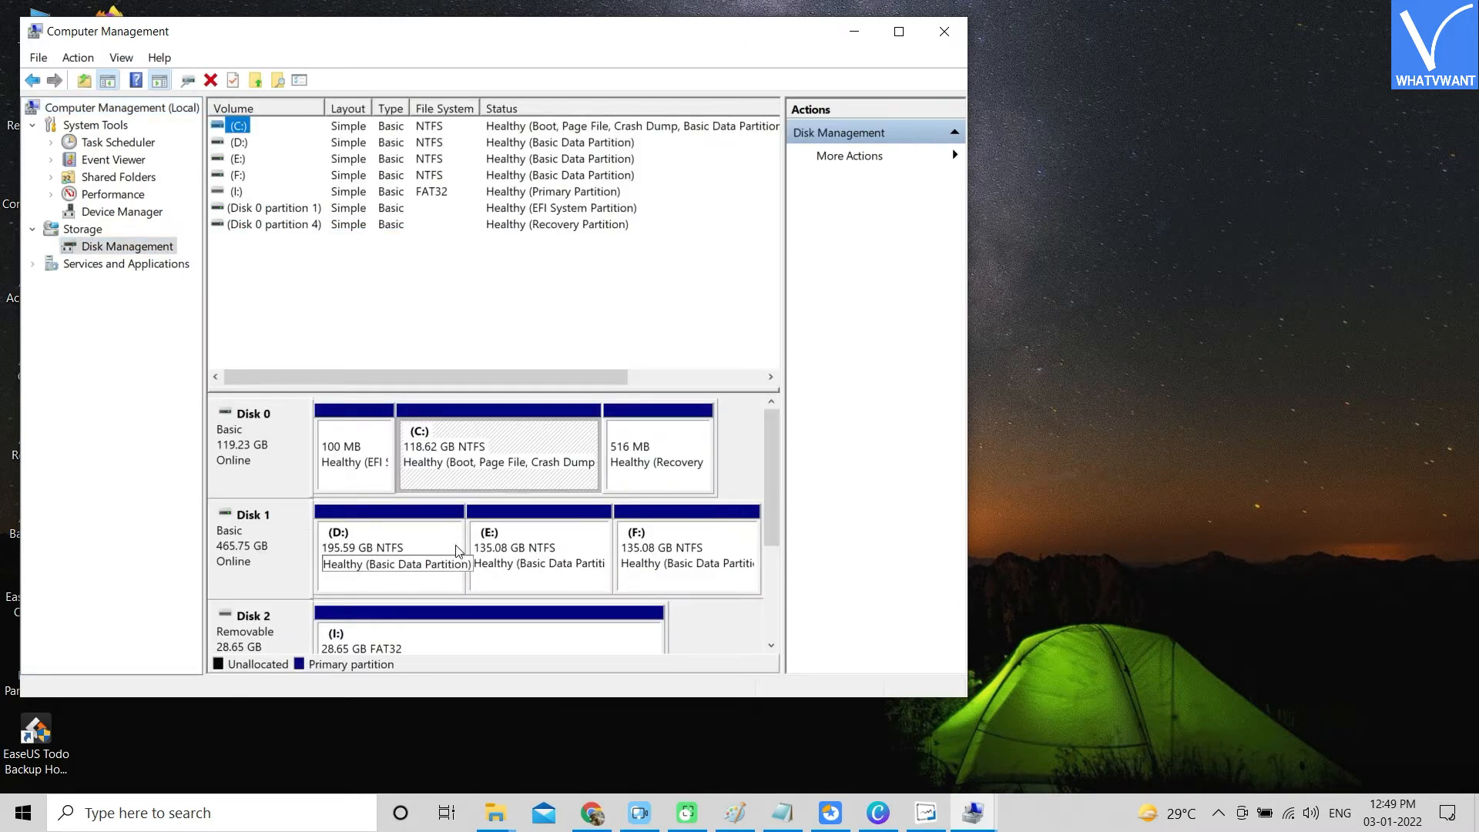
Step: Delete the D:, E: and F: volumes on Disk 1, accepting the data-loss warning for each
right_click(436, 535)
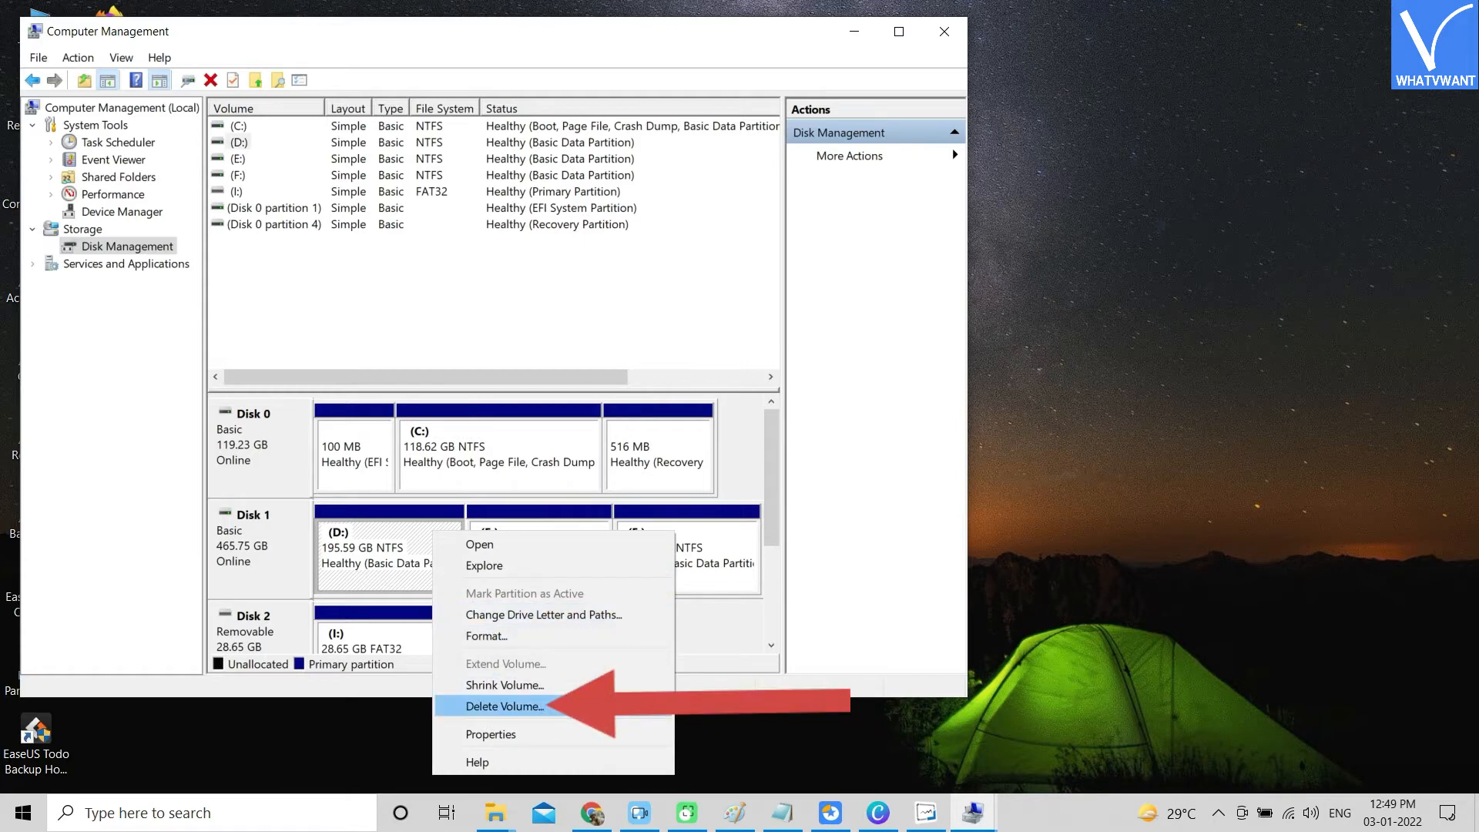
left_click(568, 705)
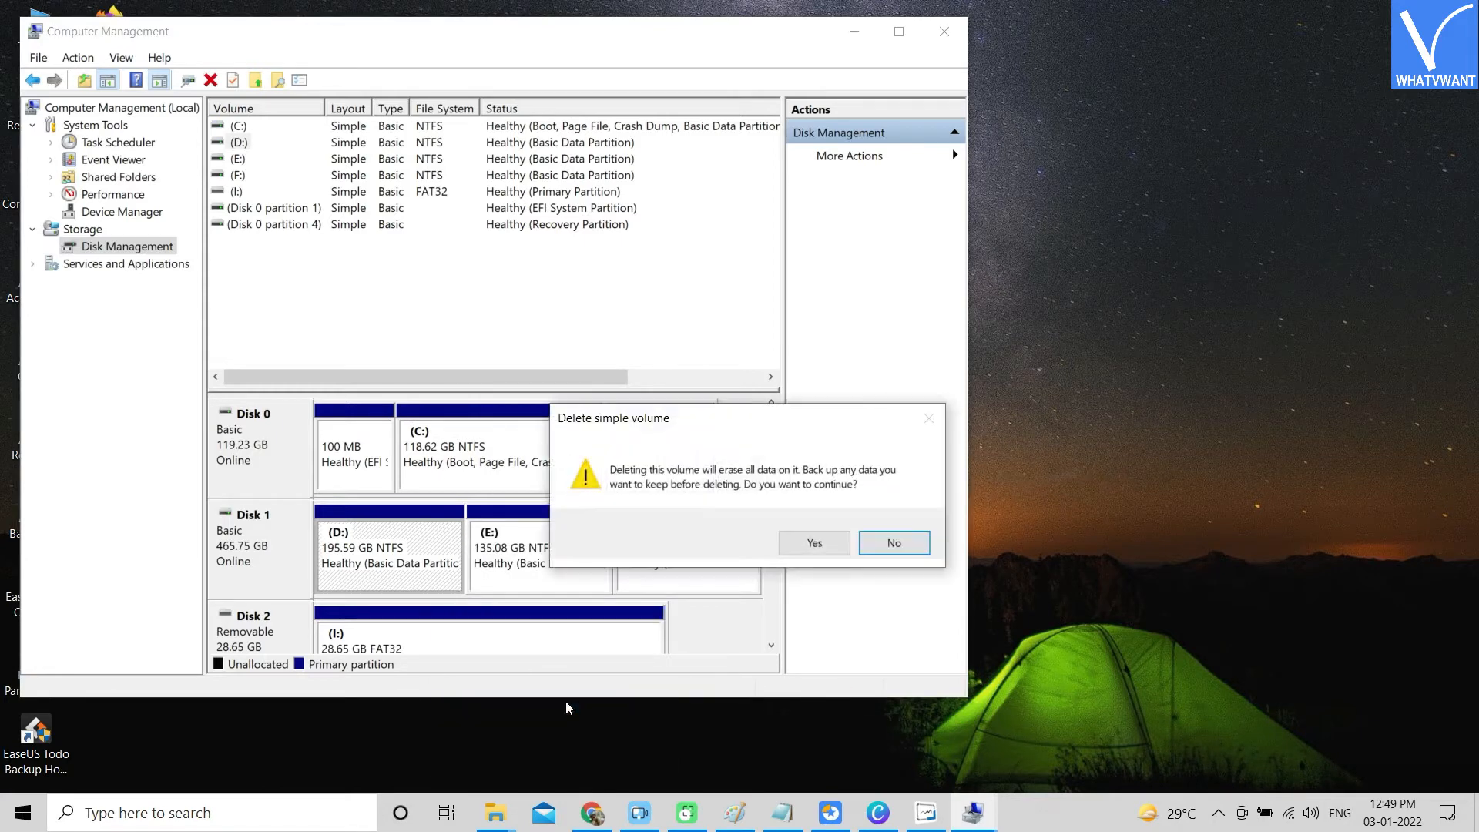
left_click(843, 546)
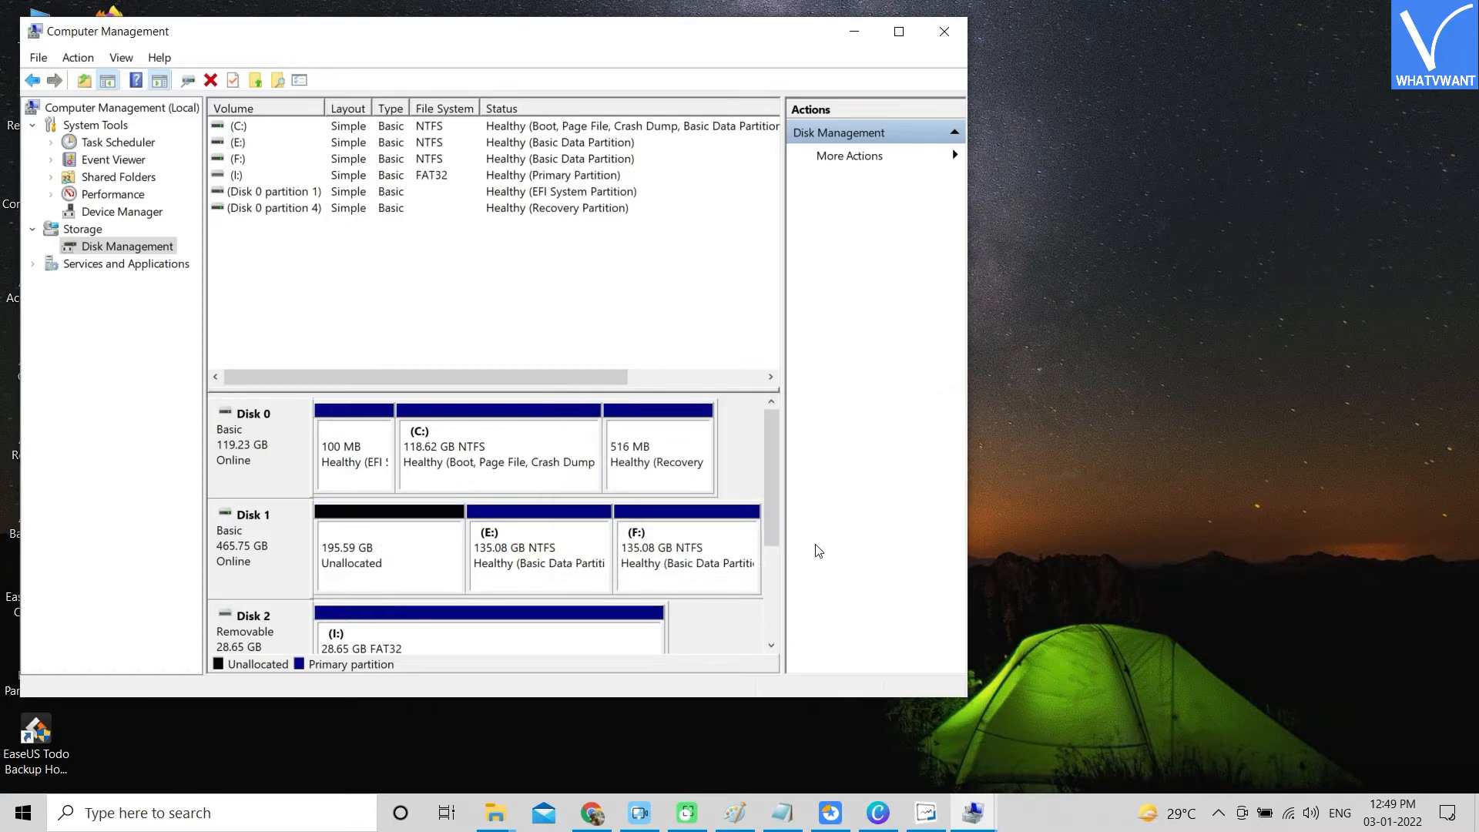
right_click(569, 539)
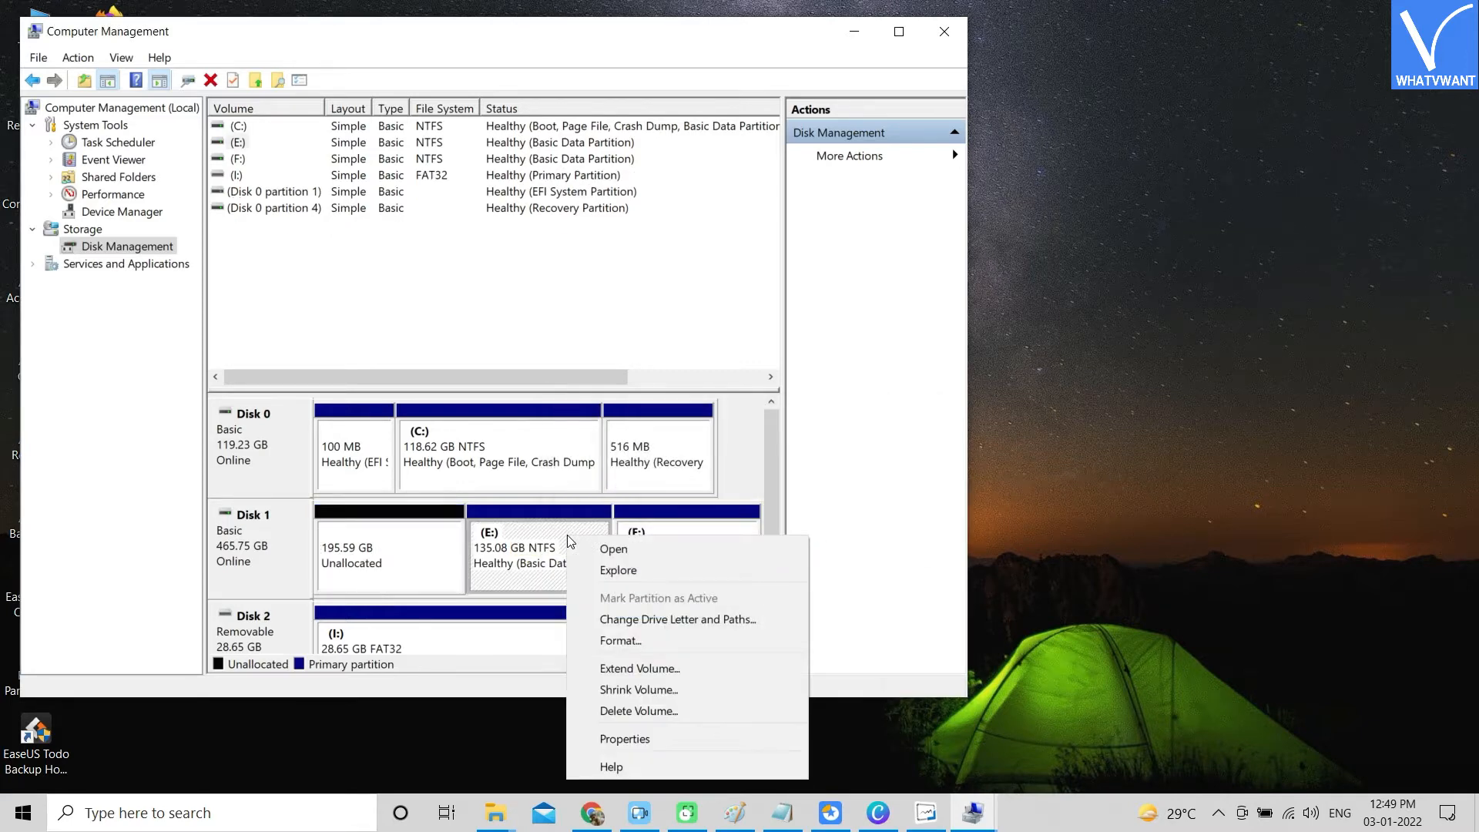
left_click(677, 713)
left_click(816, 546)
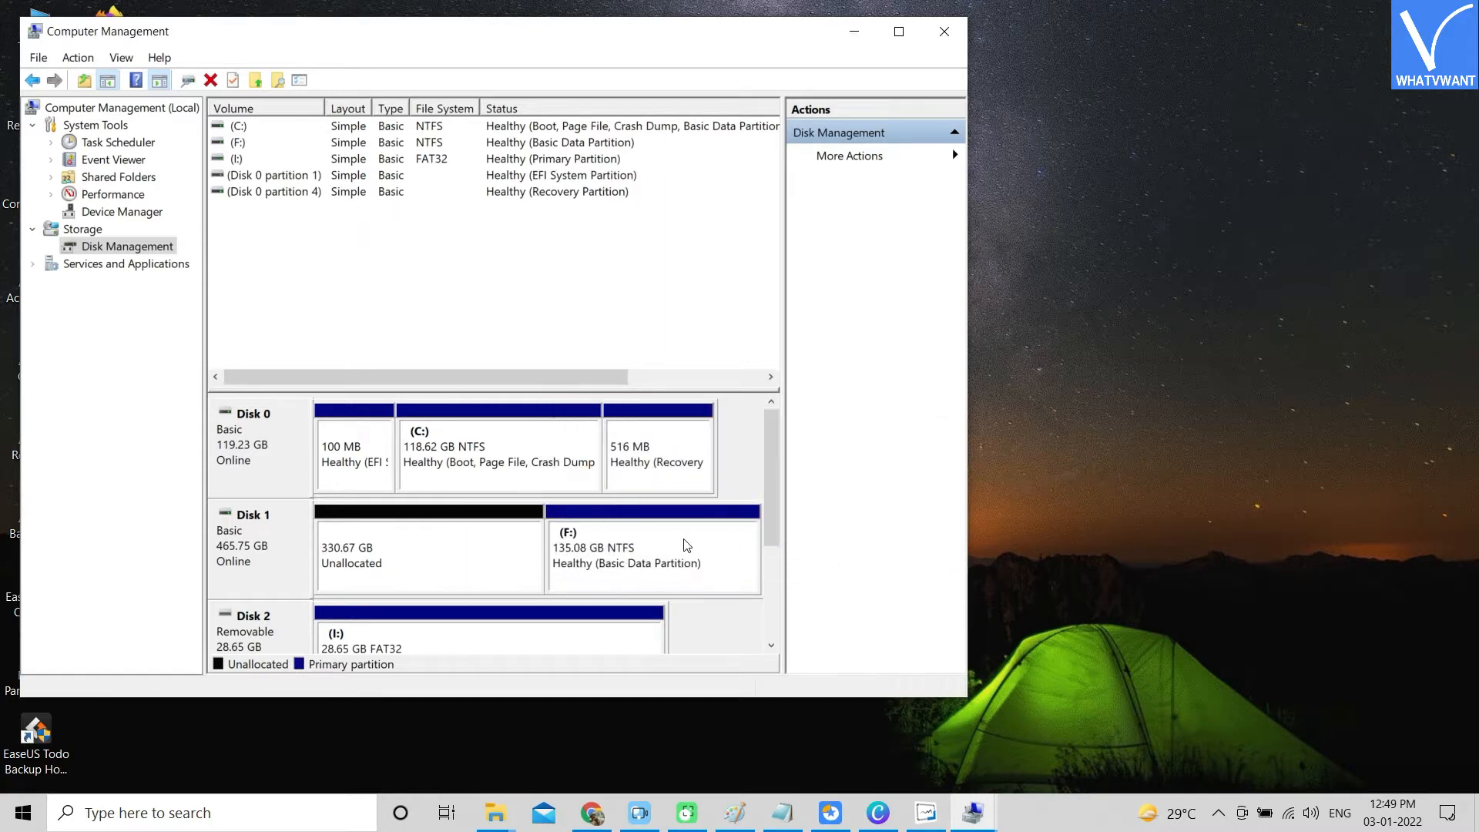
right_click(685, 544)
left_click(757, 714)
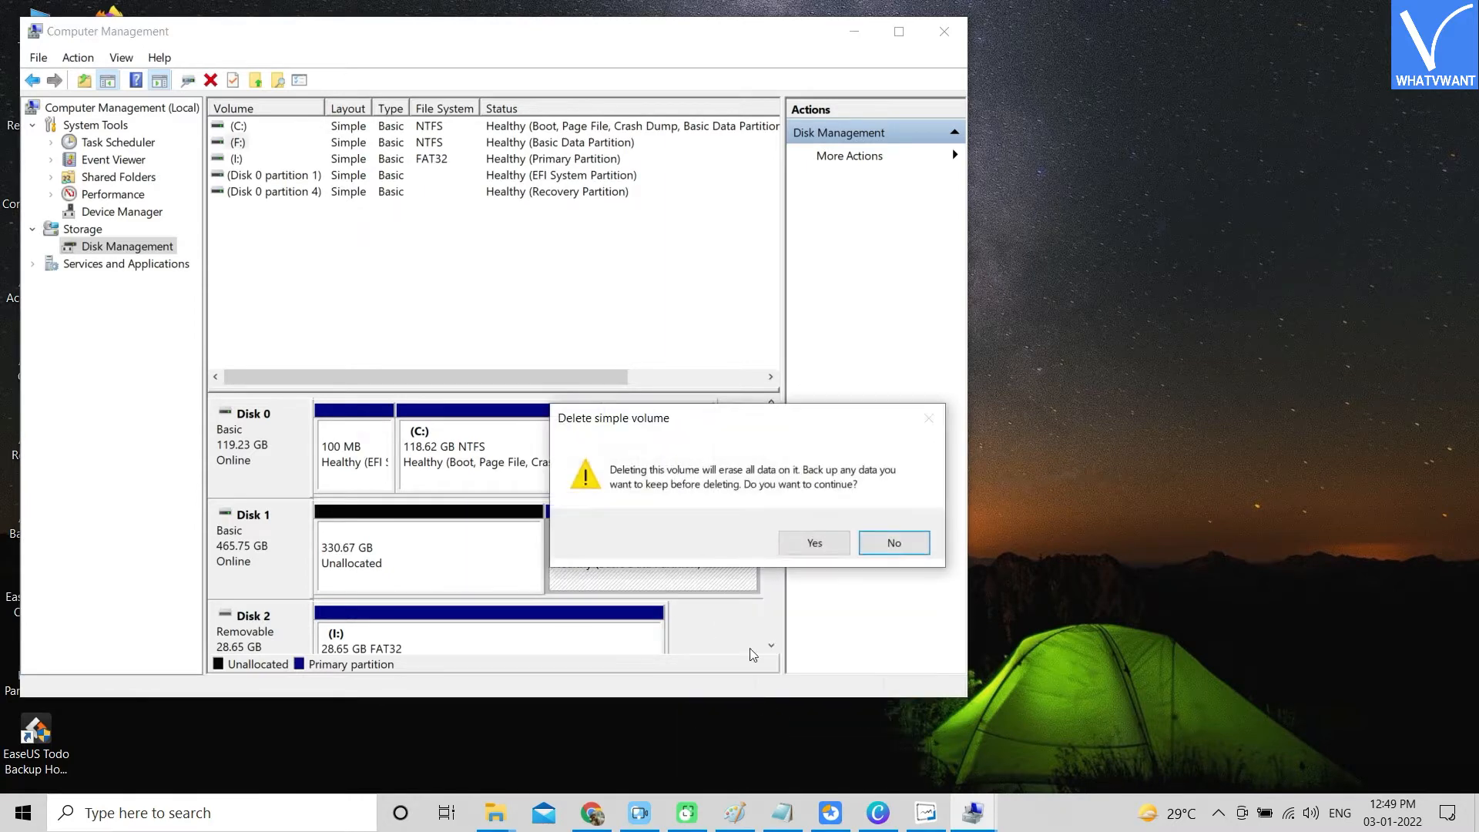
left_click(817, 544)
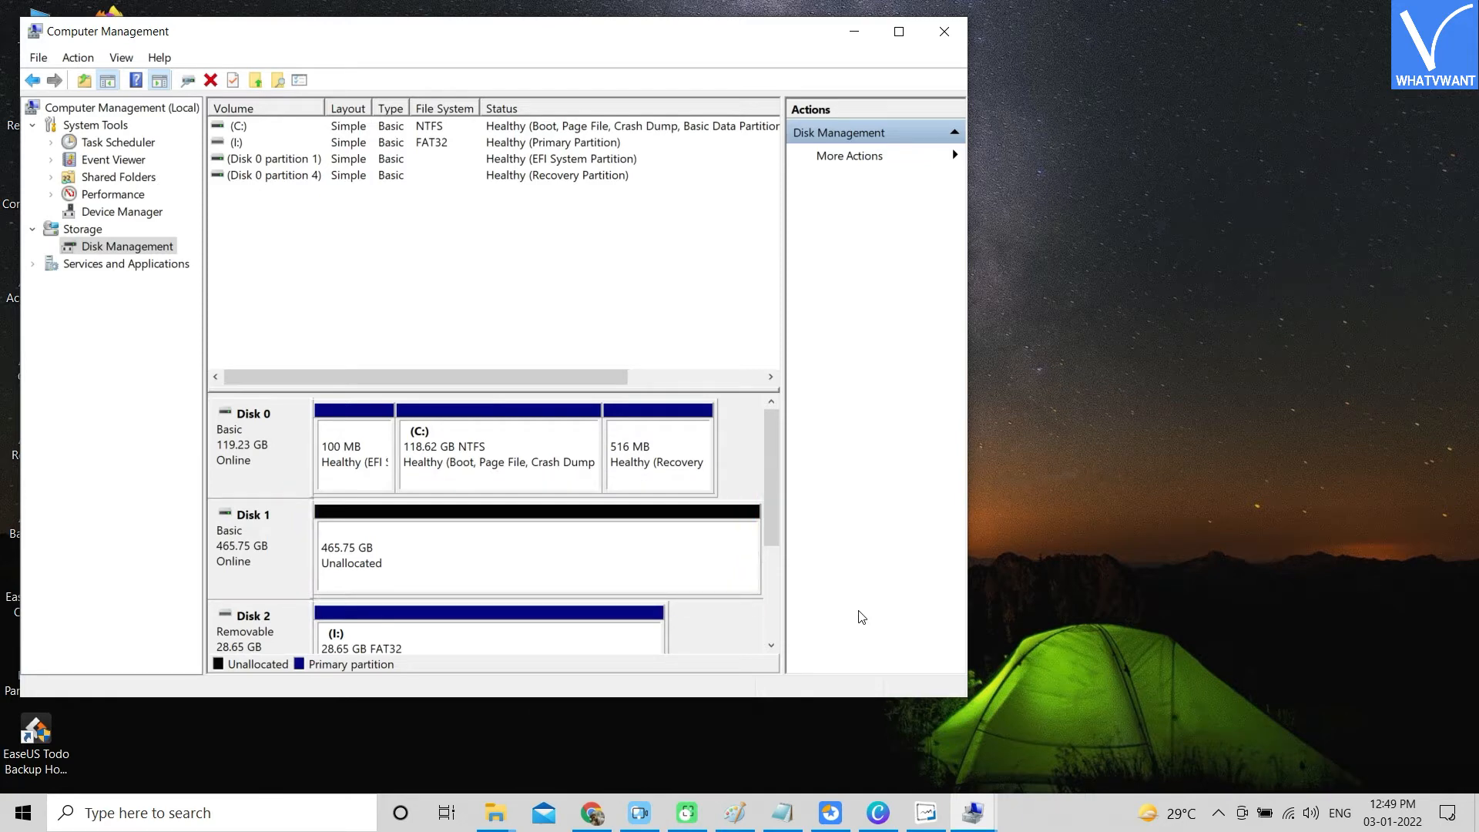
Step: Convert the emptied Disk 1 to a GPT disk in Disk Management
right_click(301, 564)
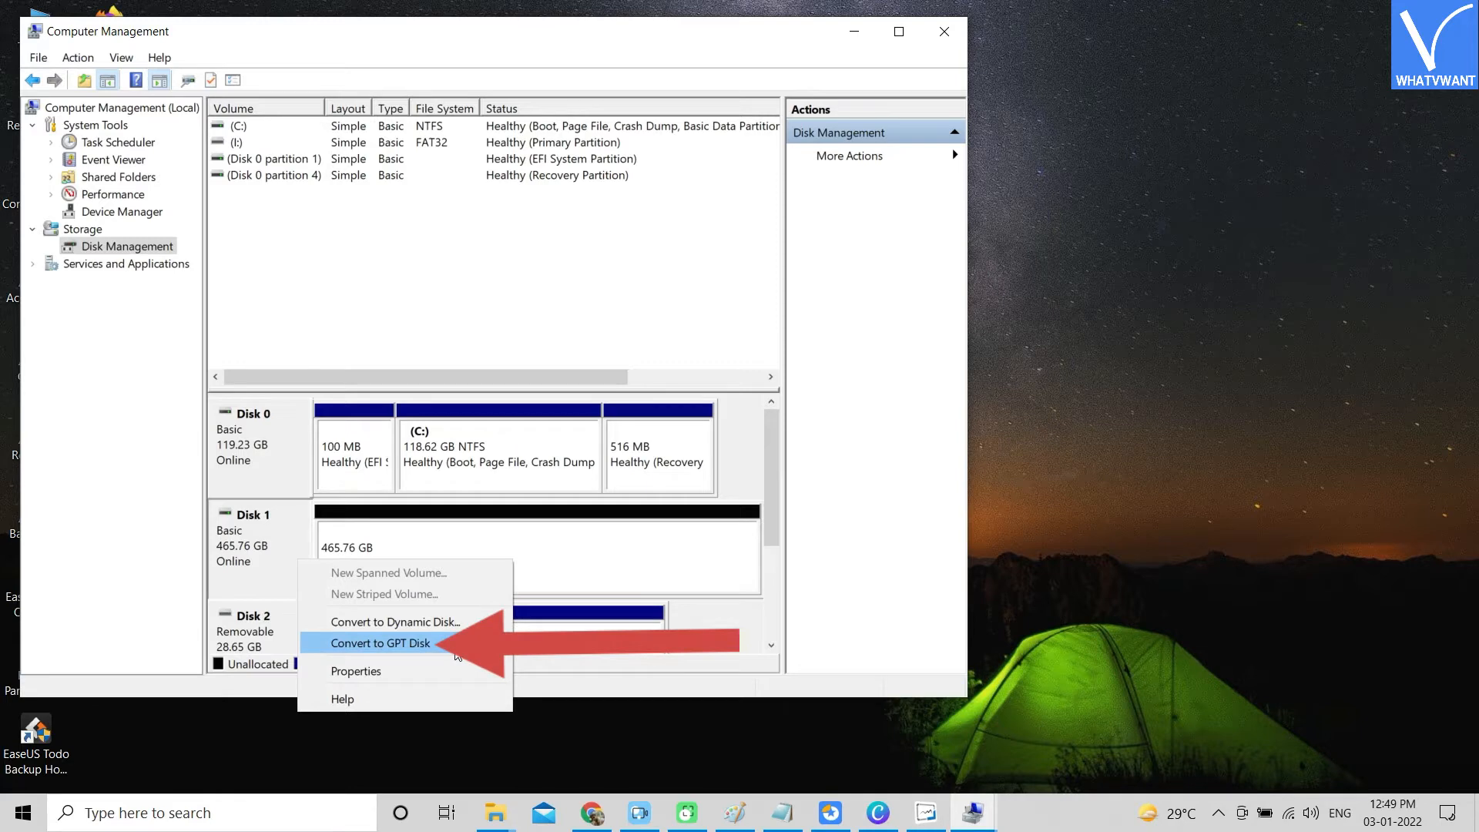
left_click(457, 654)
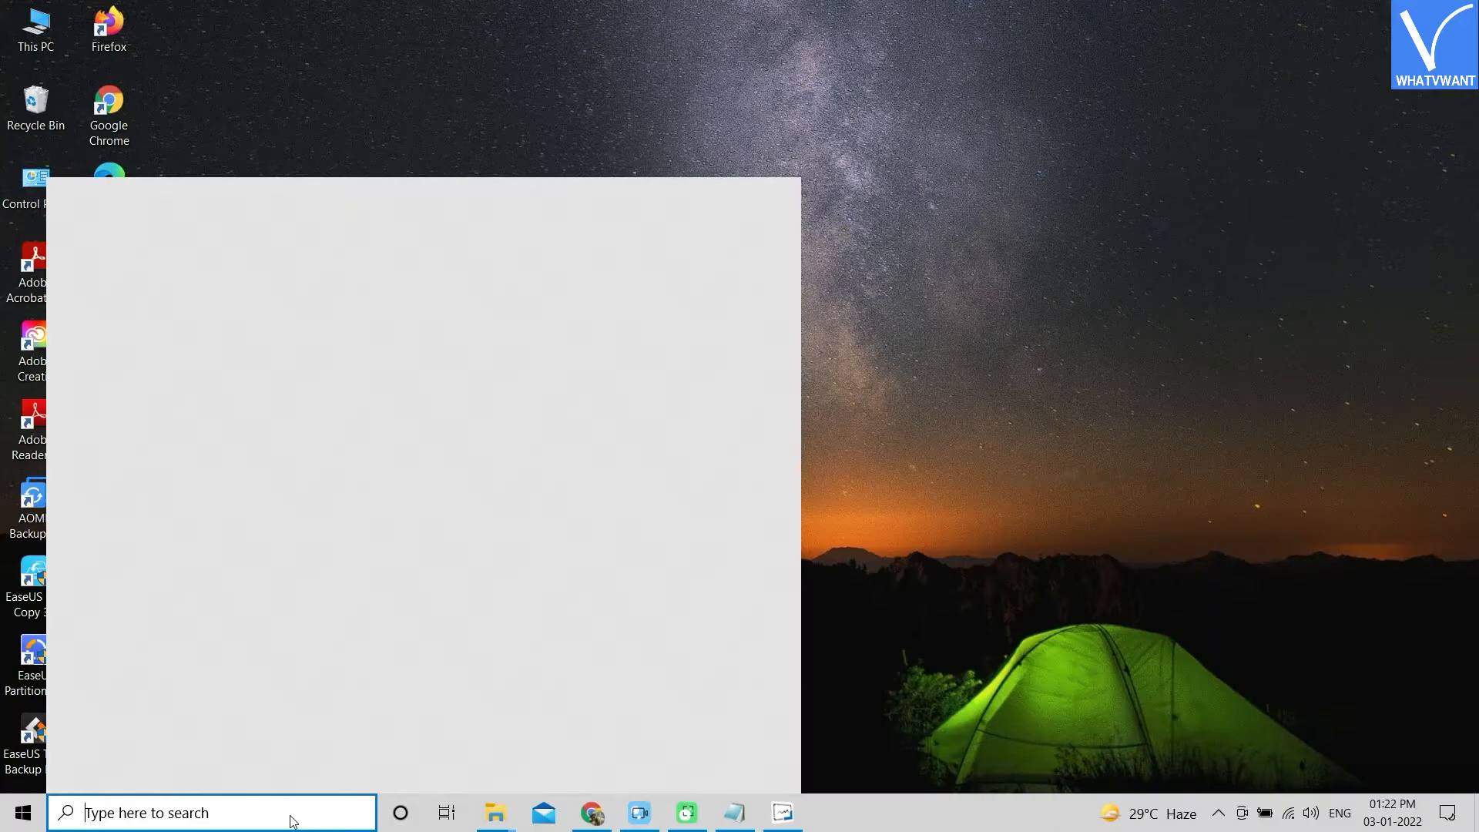
Step: Search Windows for "cmd", run Command Prompt as administrator and start diskpart
type("cmd")
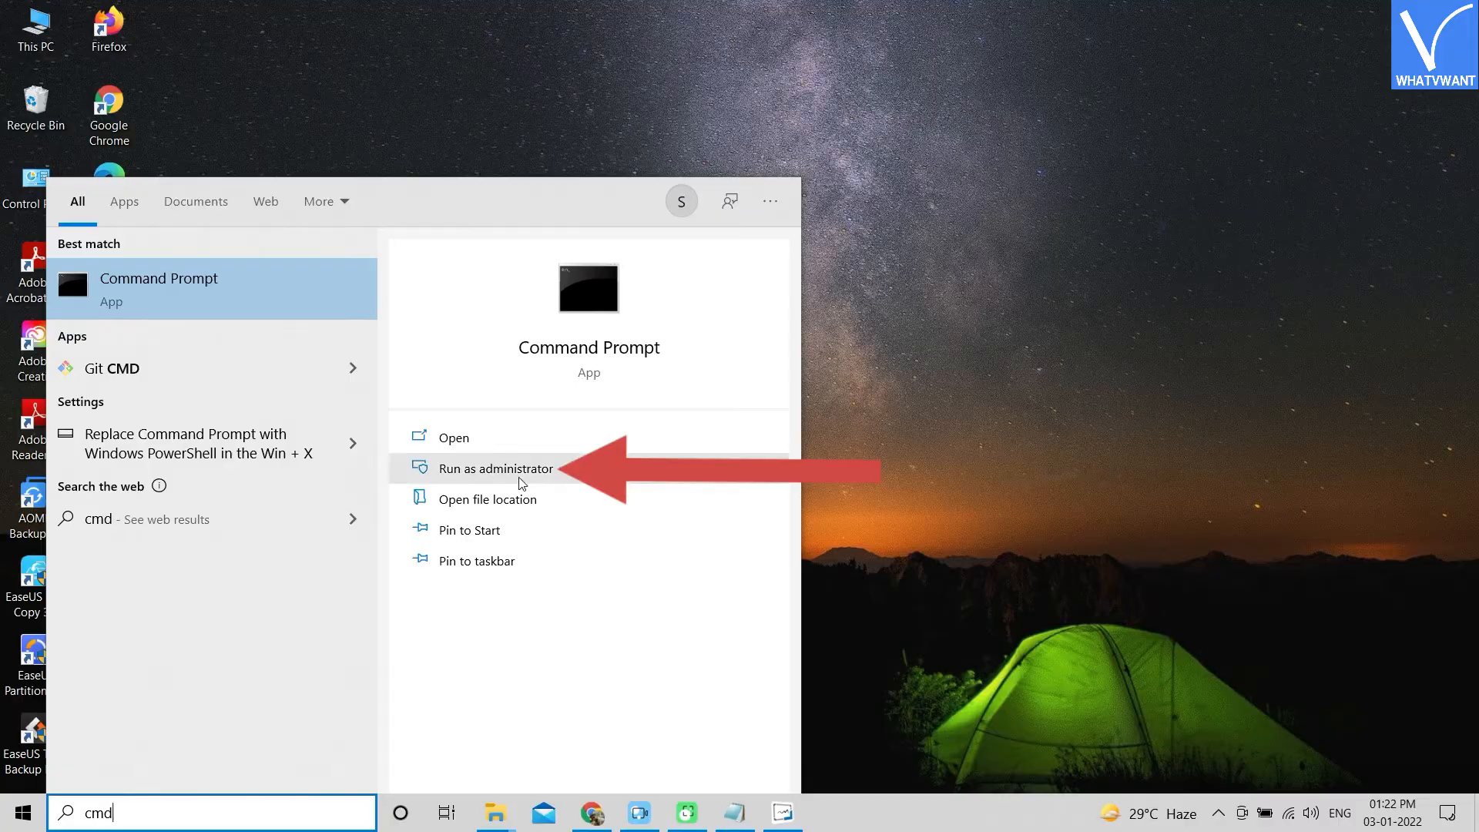
left_click(508, 469)
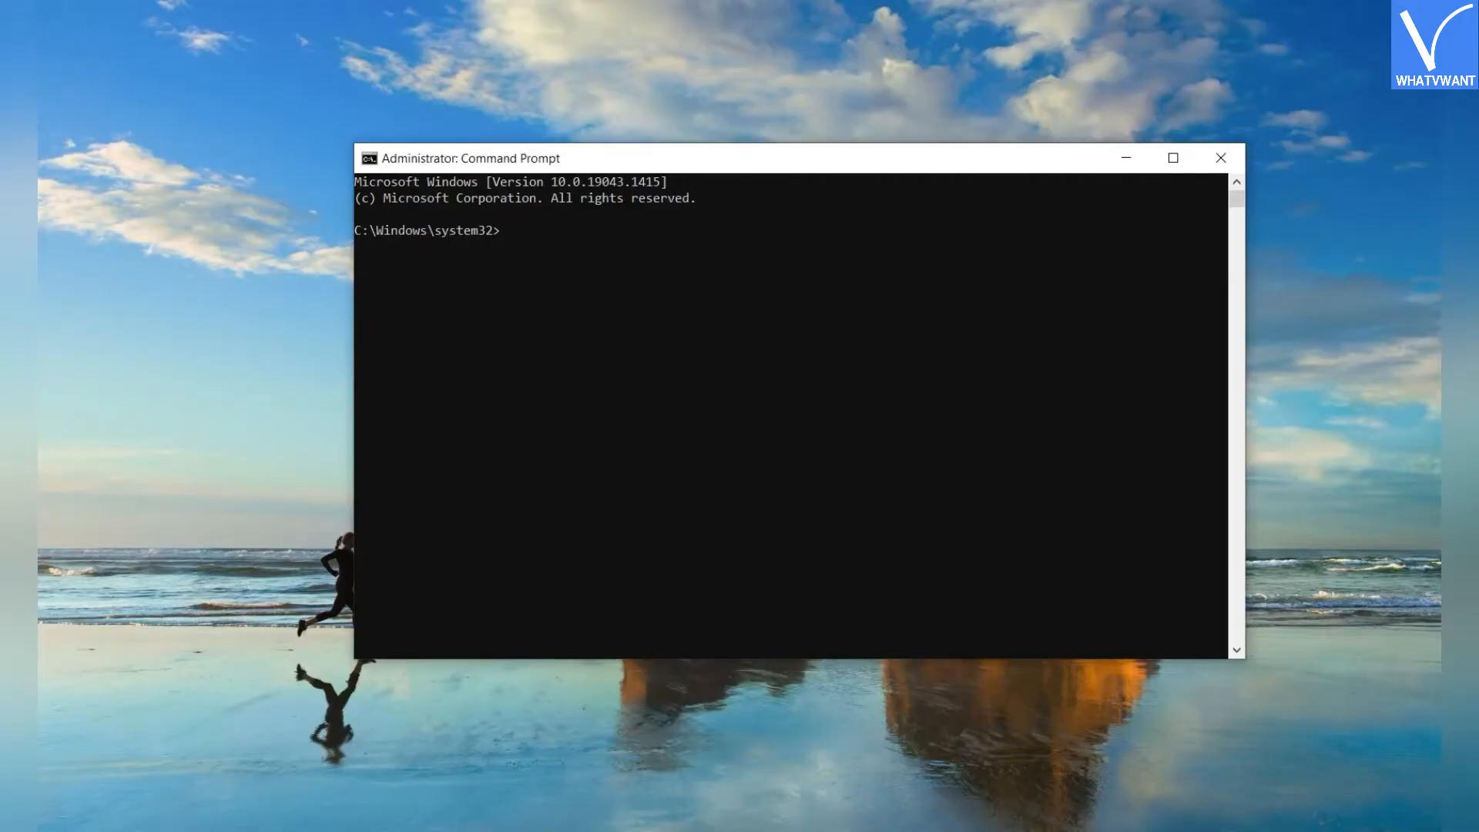
type("diskpart")
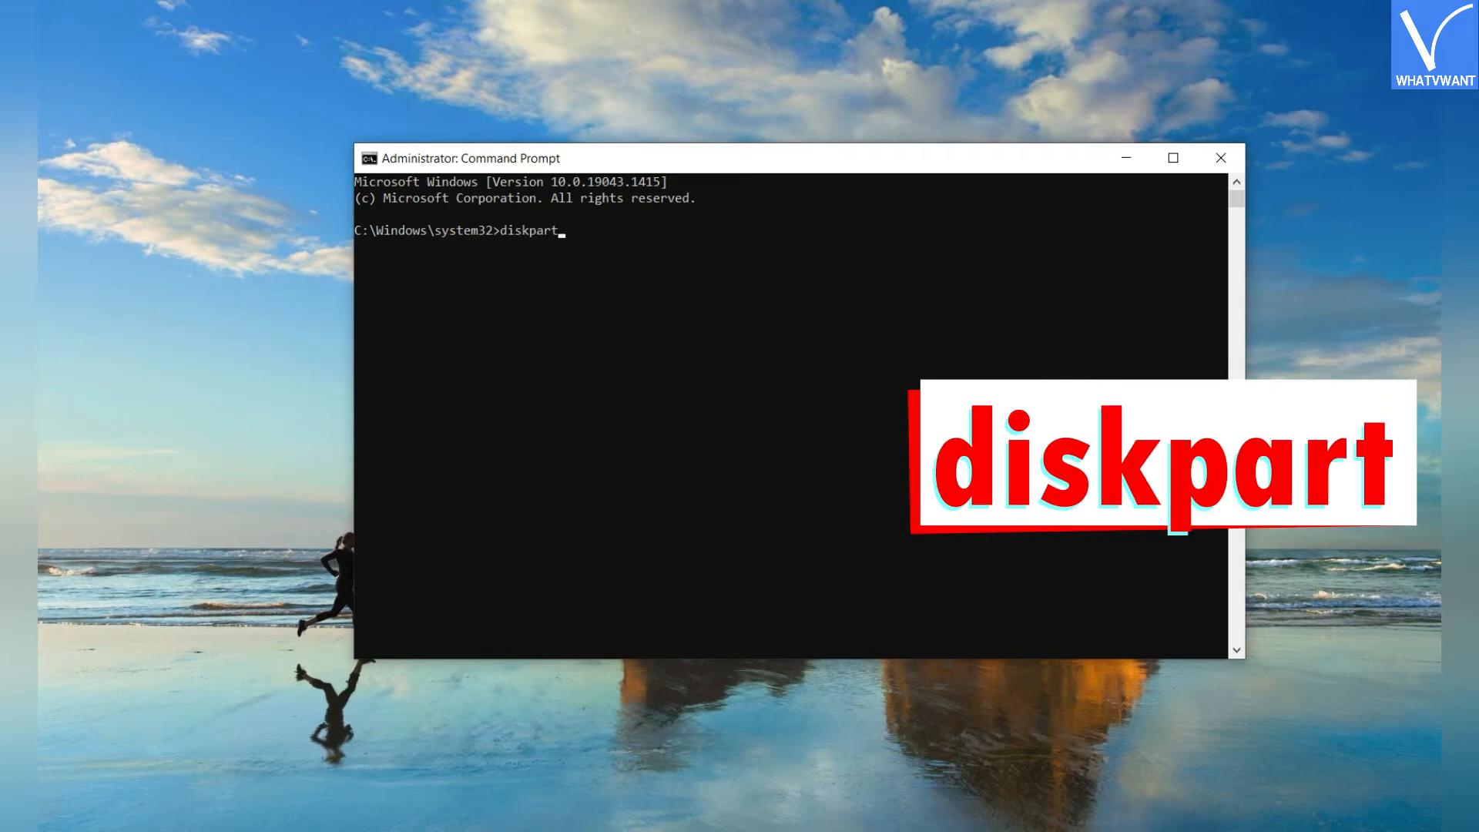
key("Return")
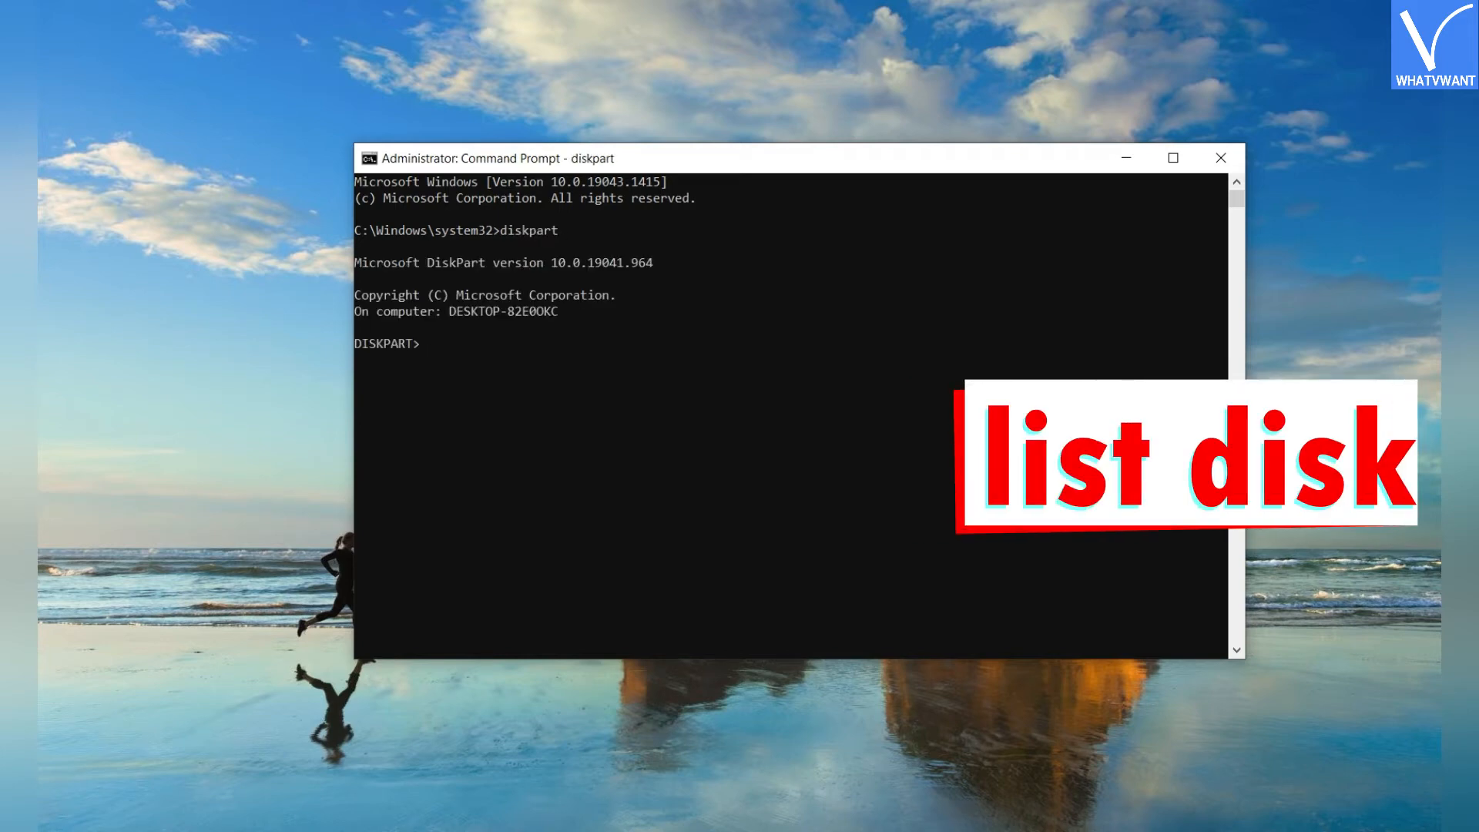
Step: List the disks in DiskPart, select disk 1 and clean it
type("list disk")
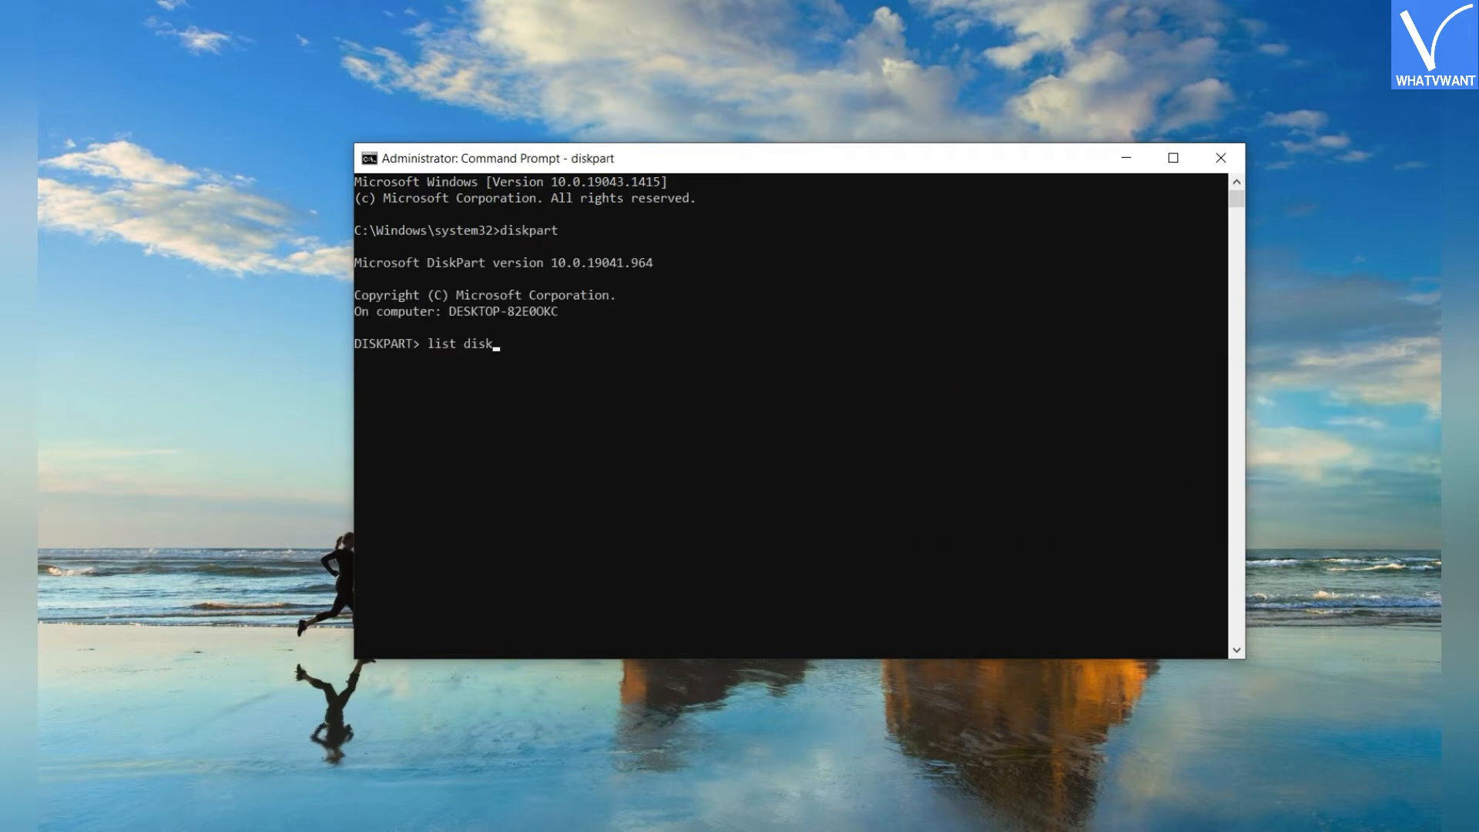
key("Return")
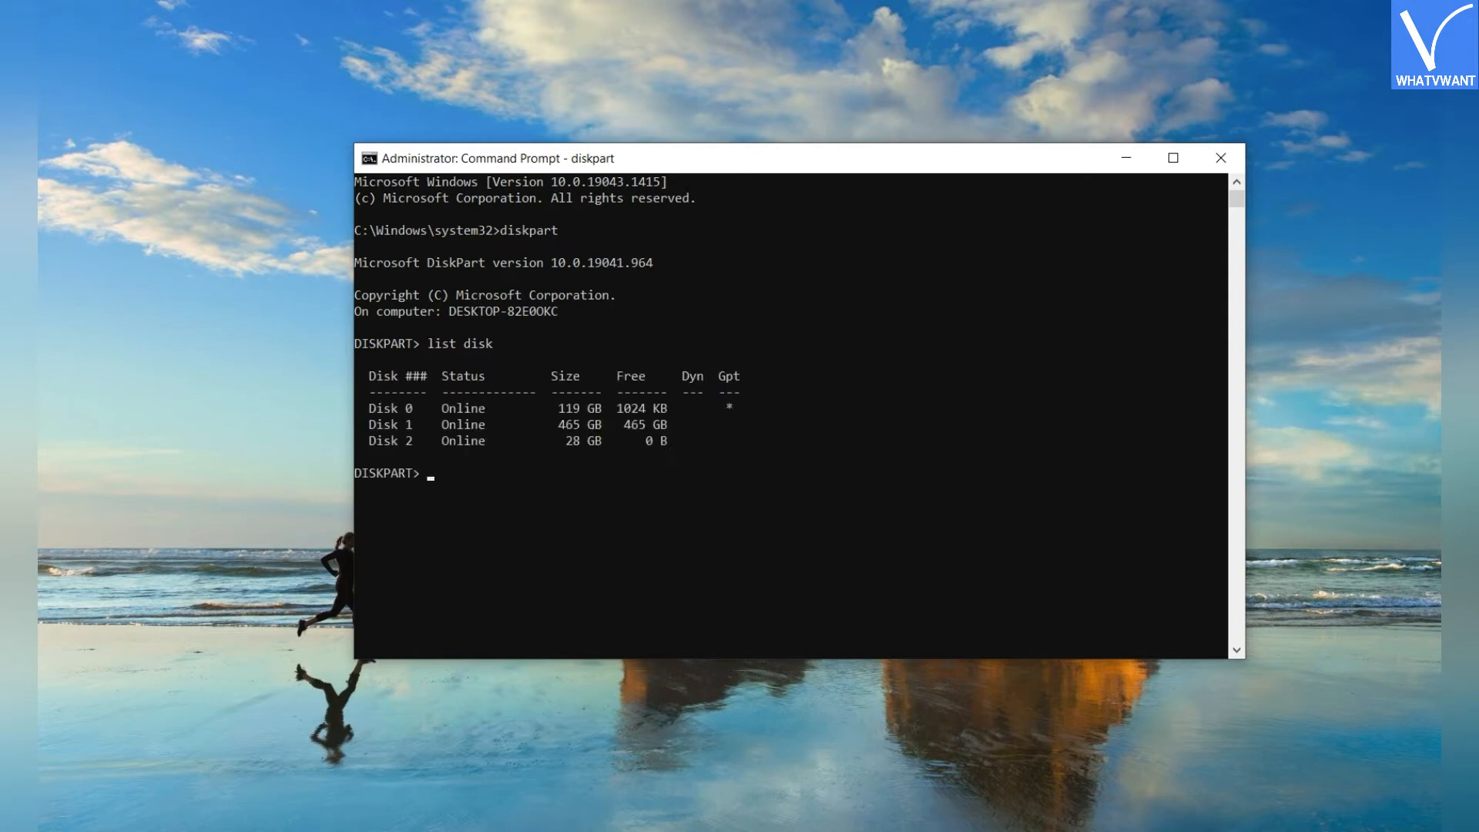
type("se")
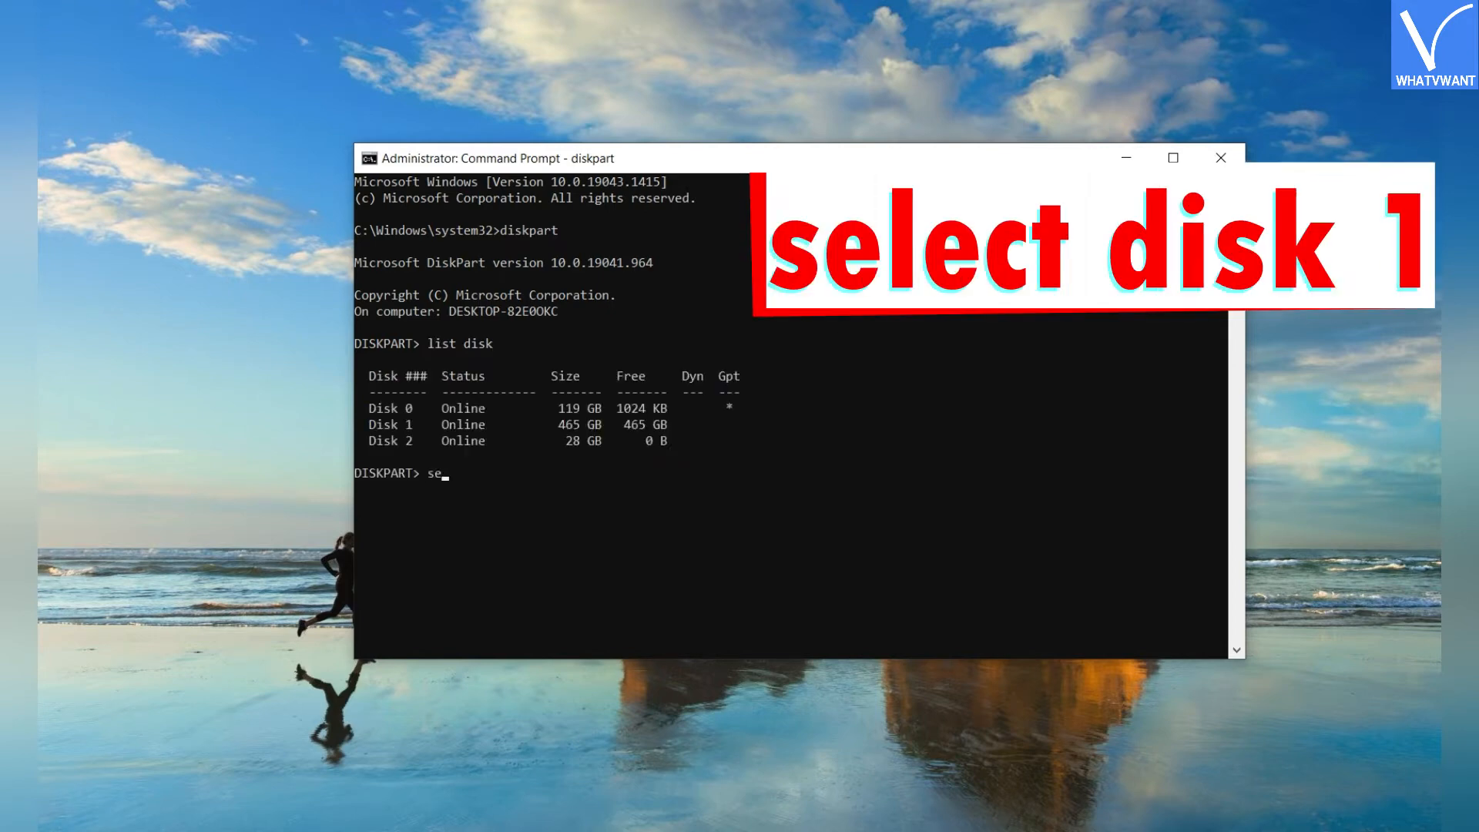
type("lect disk 1")
key("Return")
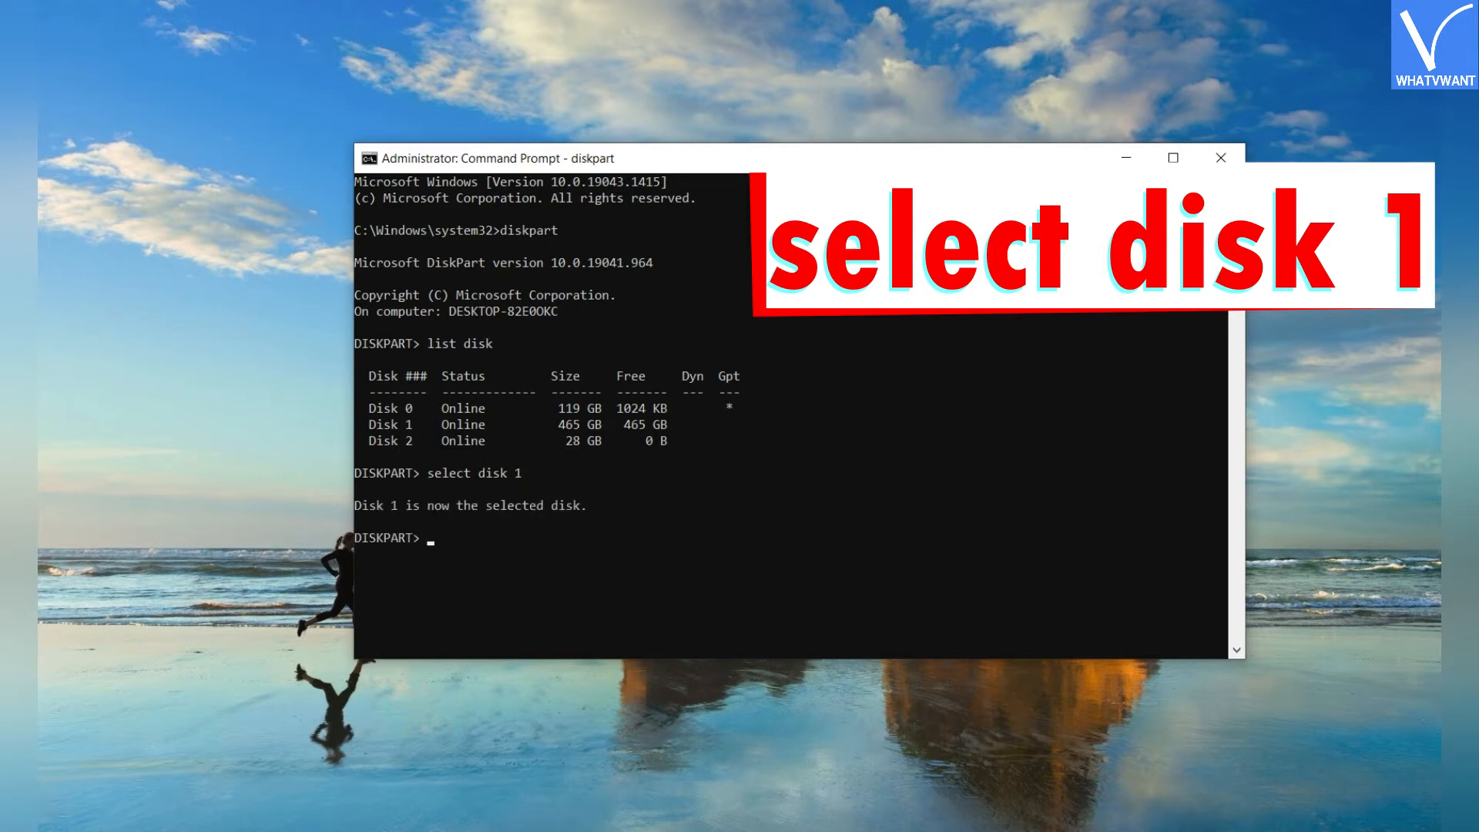
type("clean")
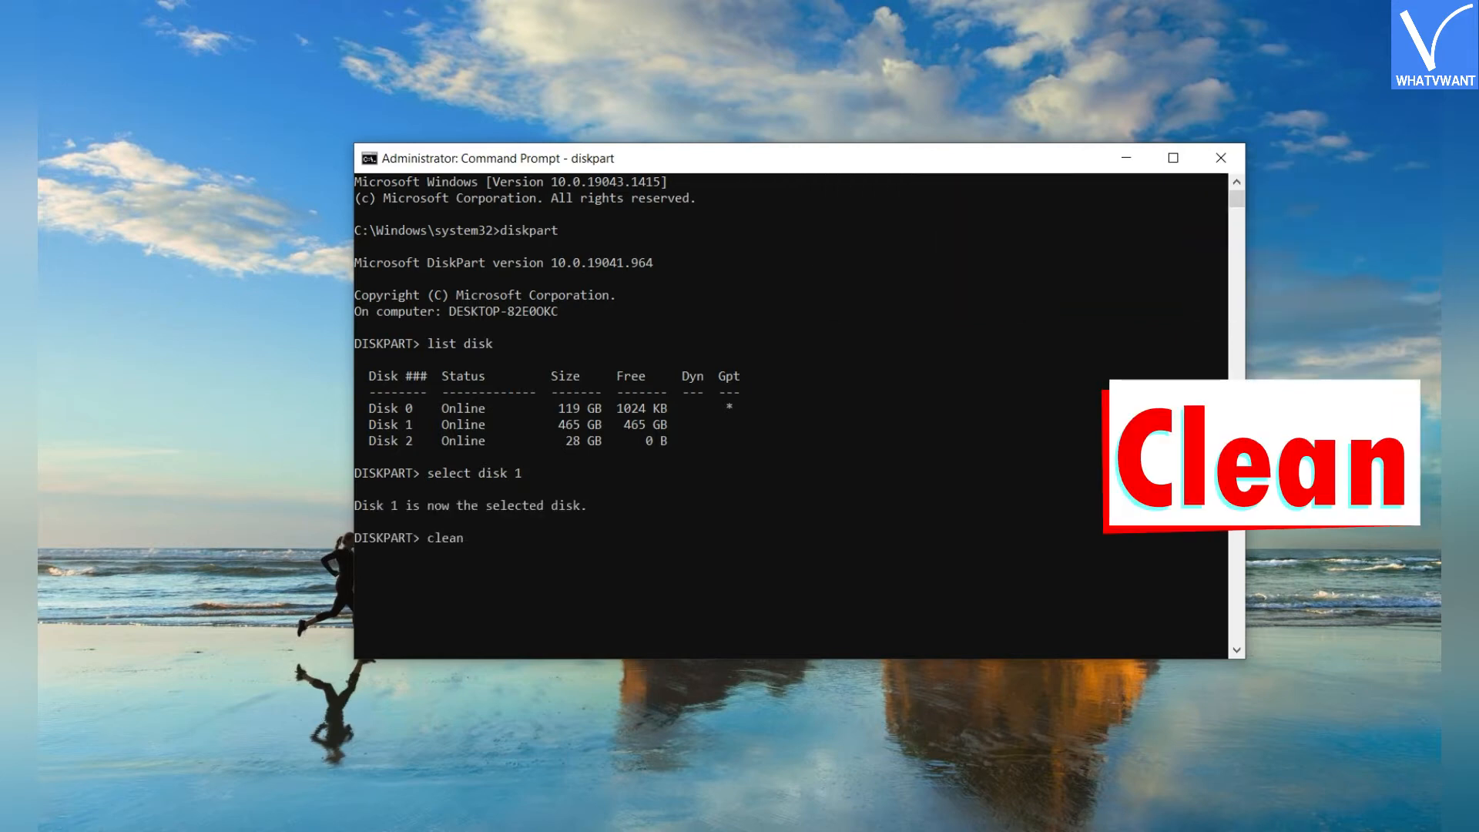
key("Return")
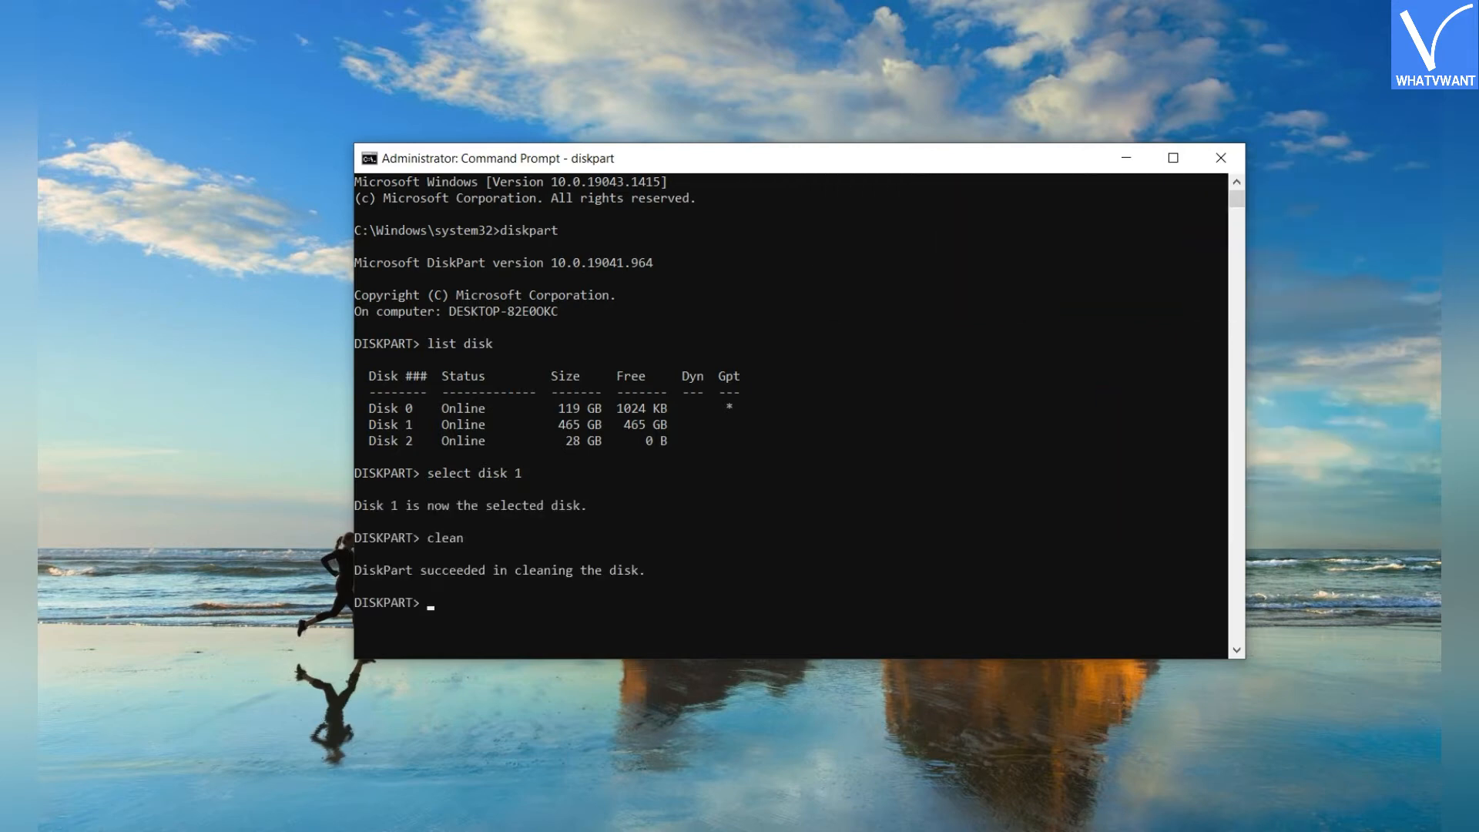
Step: Convert the cleaned disk with the command "convert gpt" and exit DiskPart
type("con")
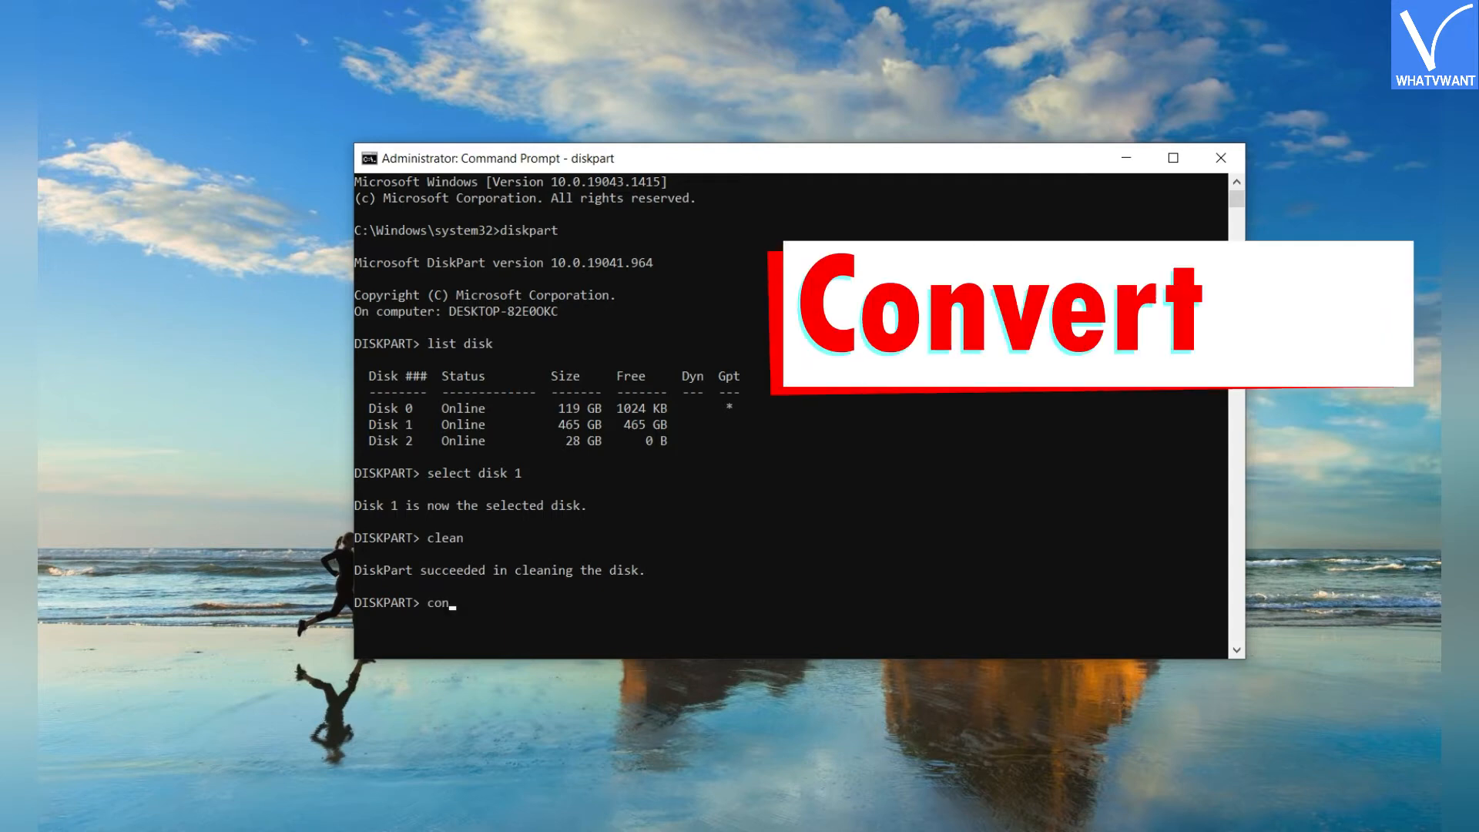
type("vert gpt")
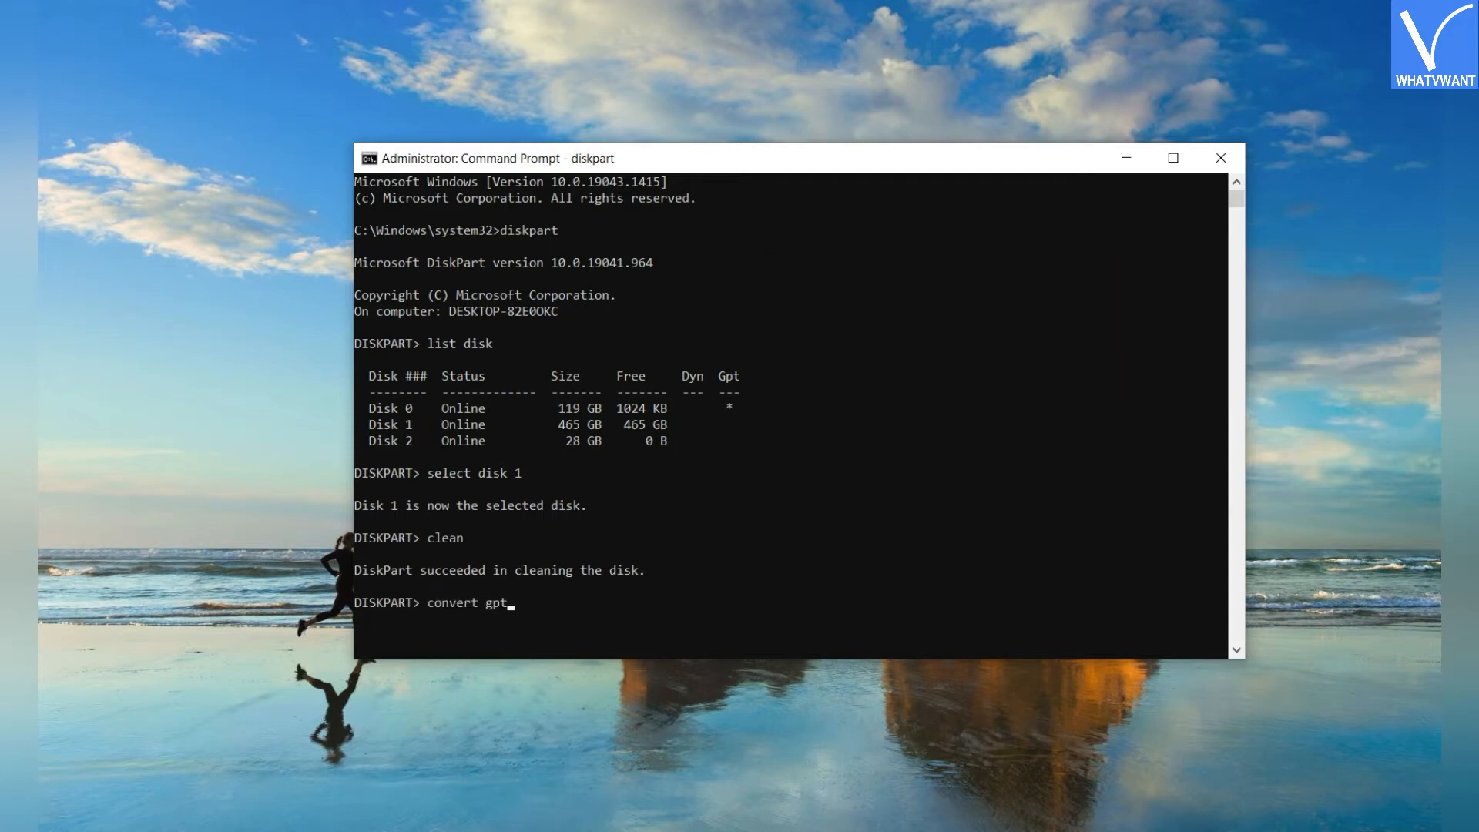
key("Return")
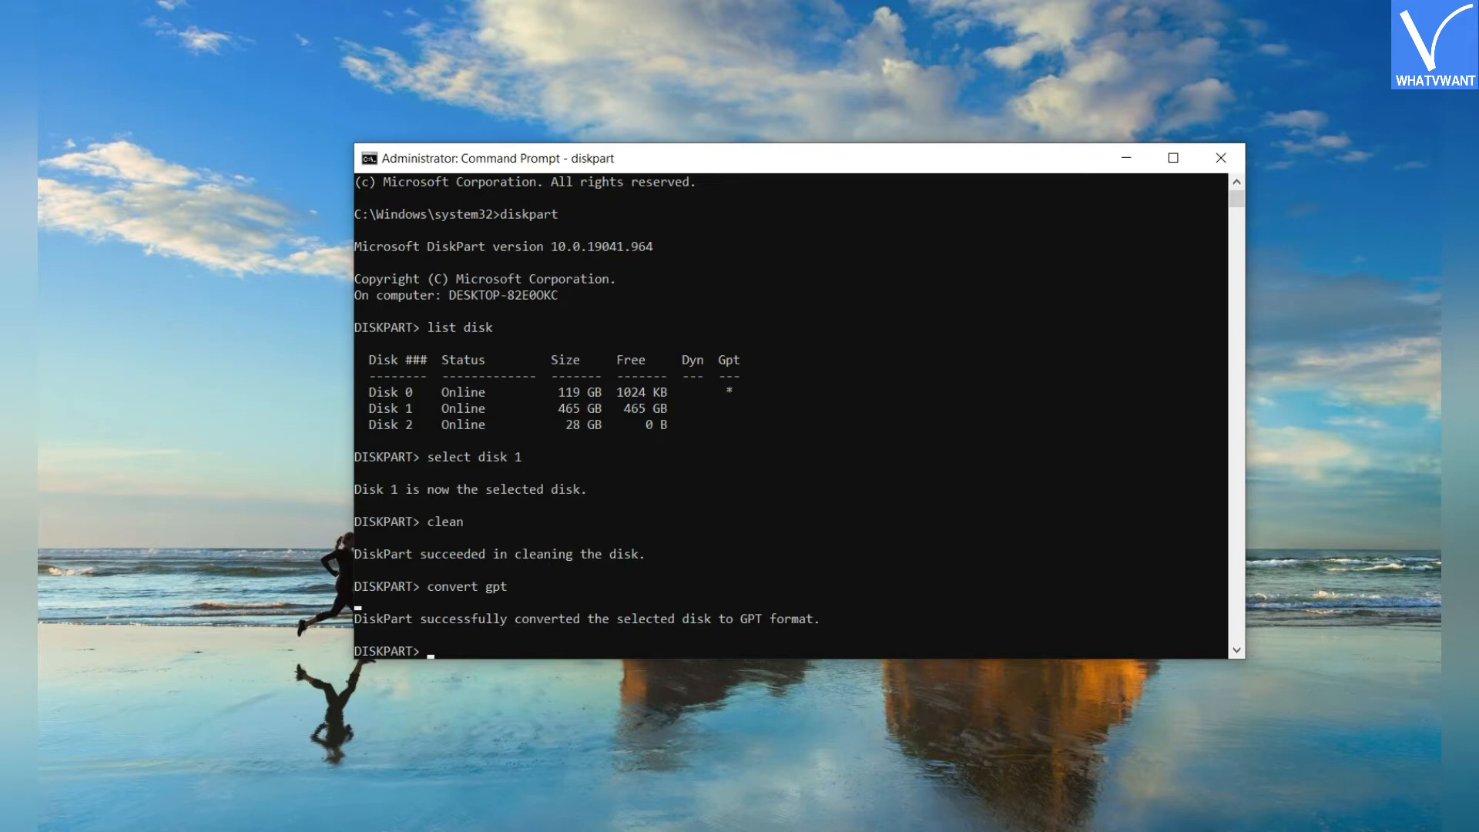
type("exit")
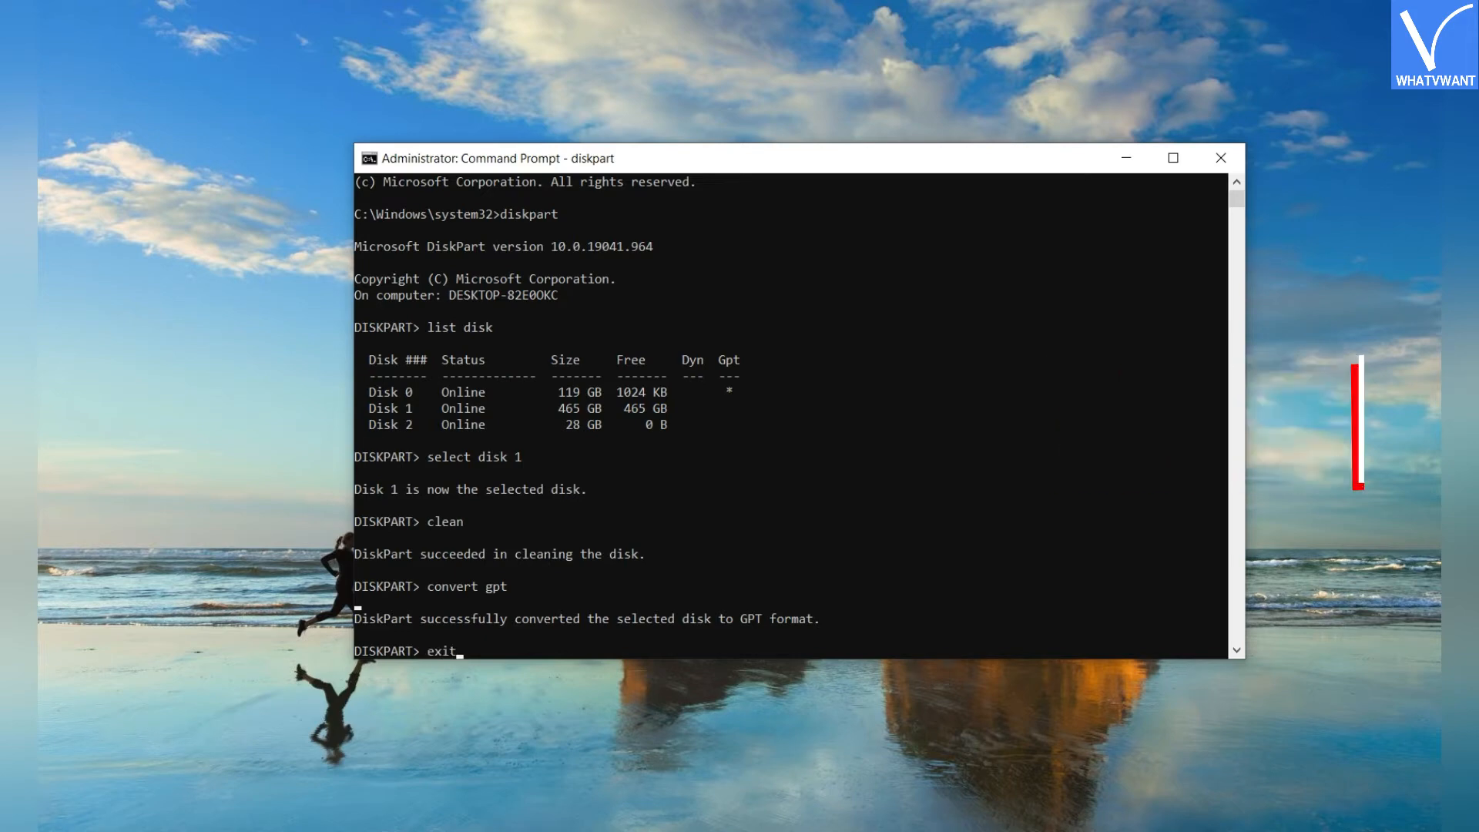
key("Return")
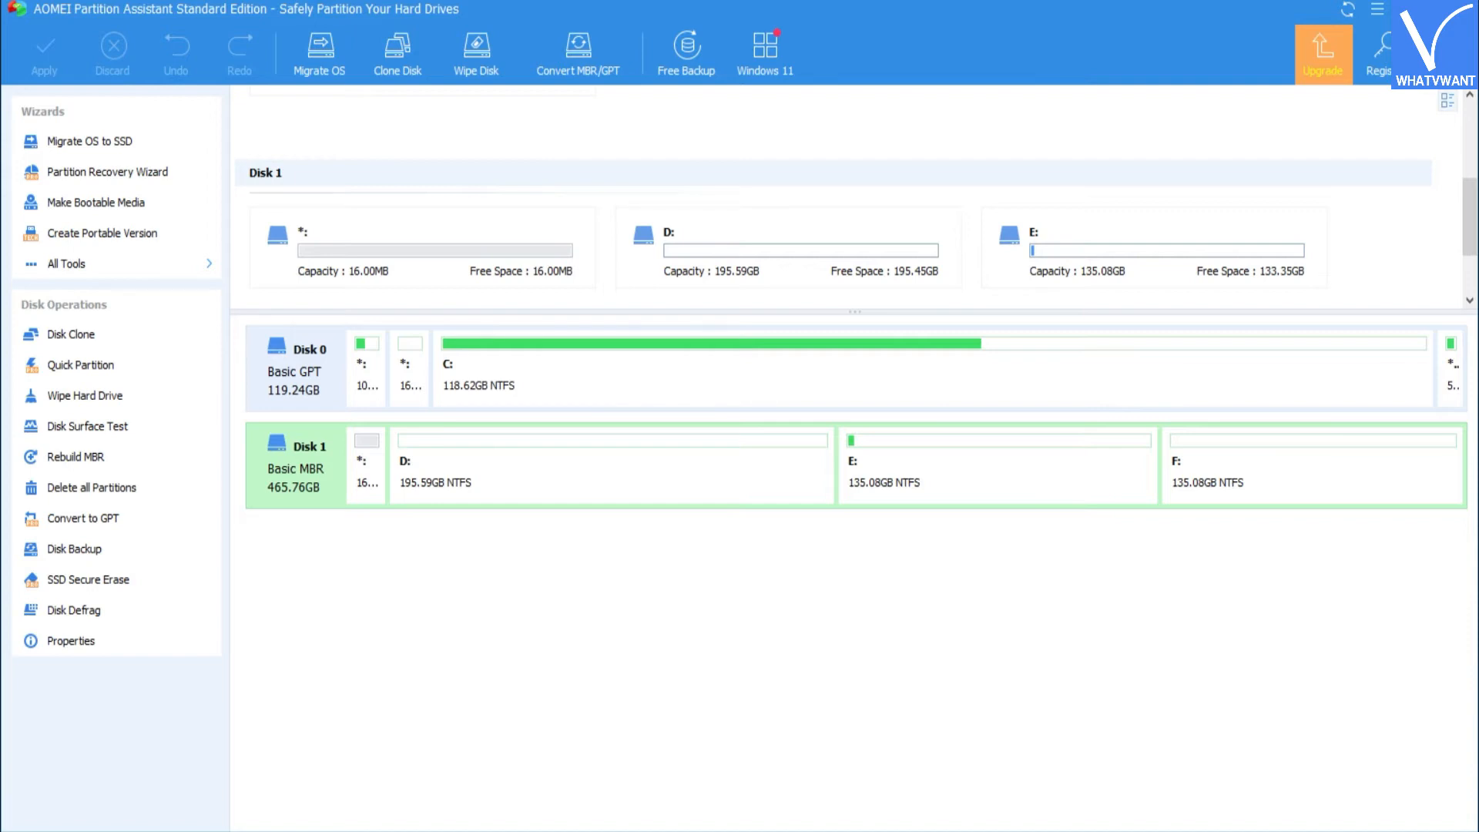
Step: Set up the conversion of Disk 1 from MBR to a GPT disk as a pending operation
right_click(297, 481)
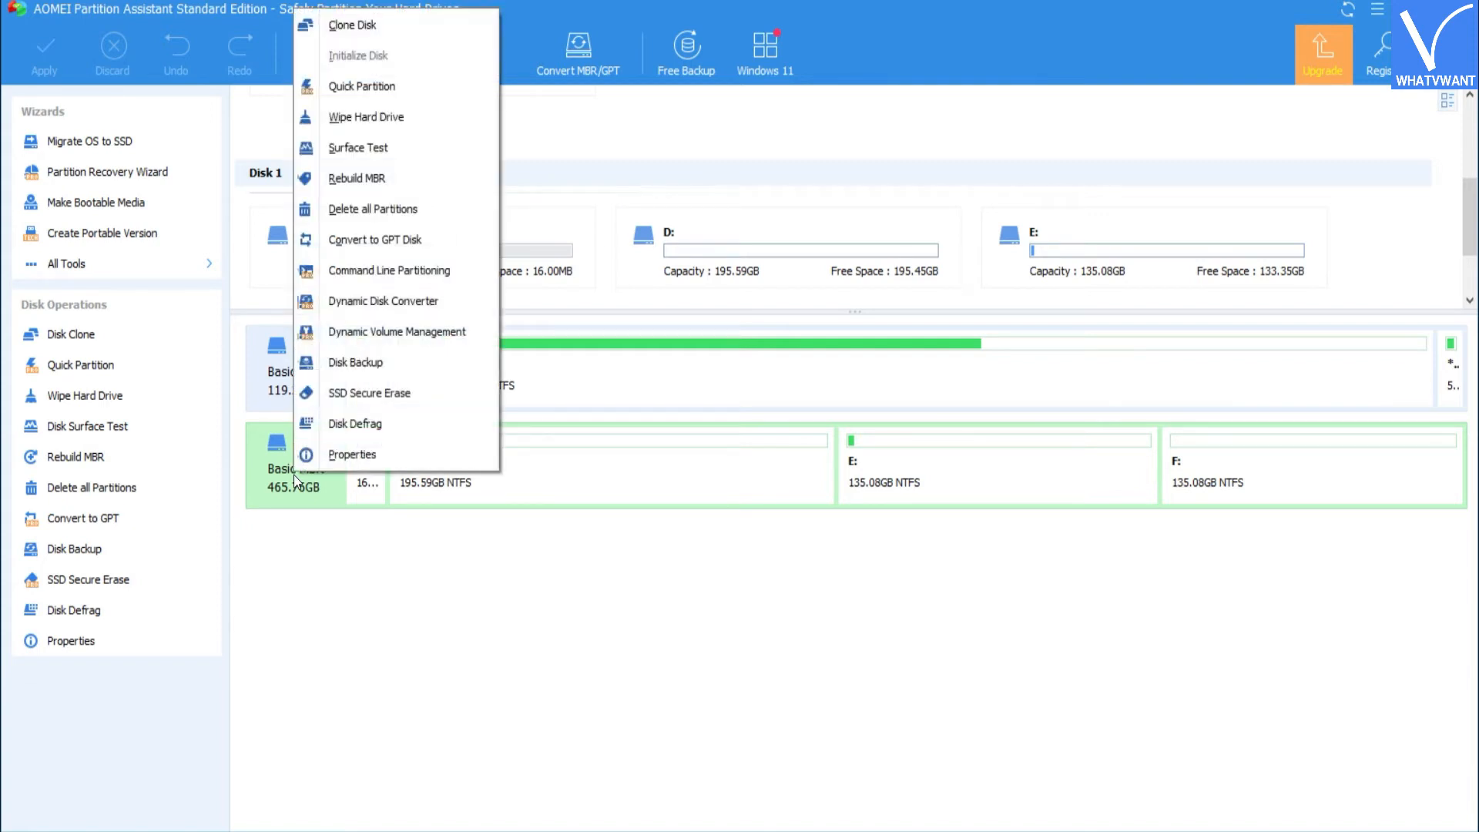
left_click(438, 245)
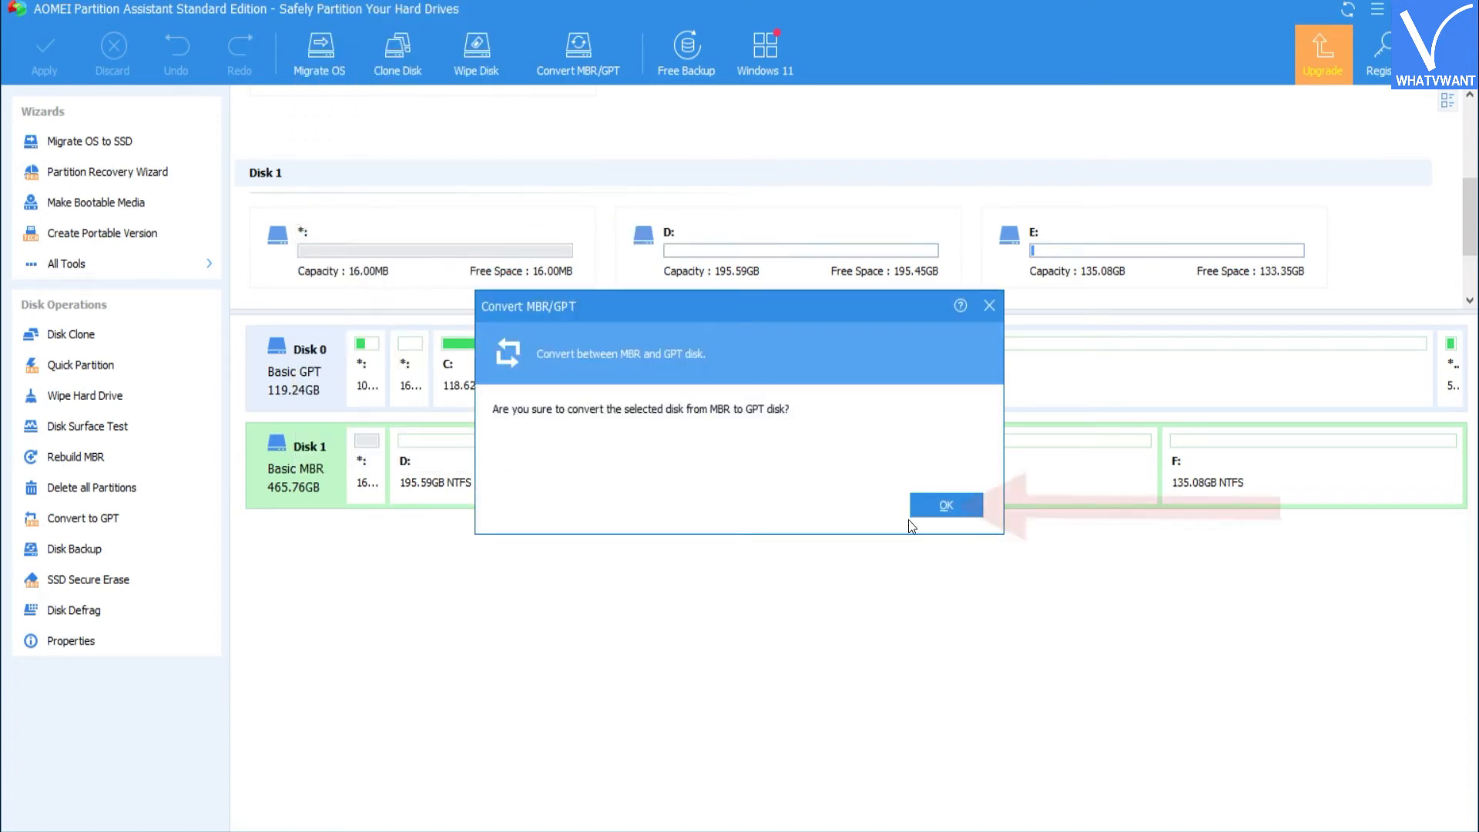
left_click(948, 507)
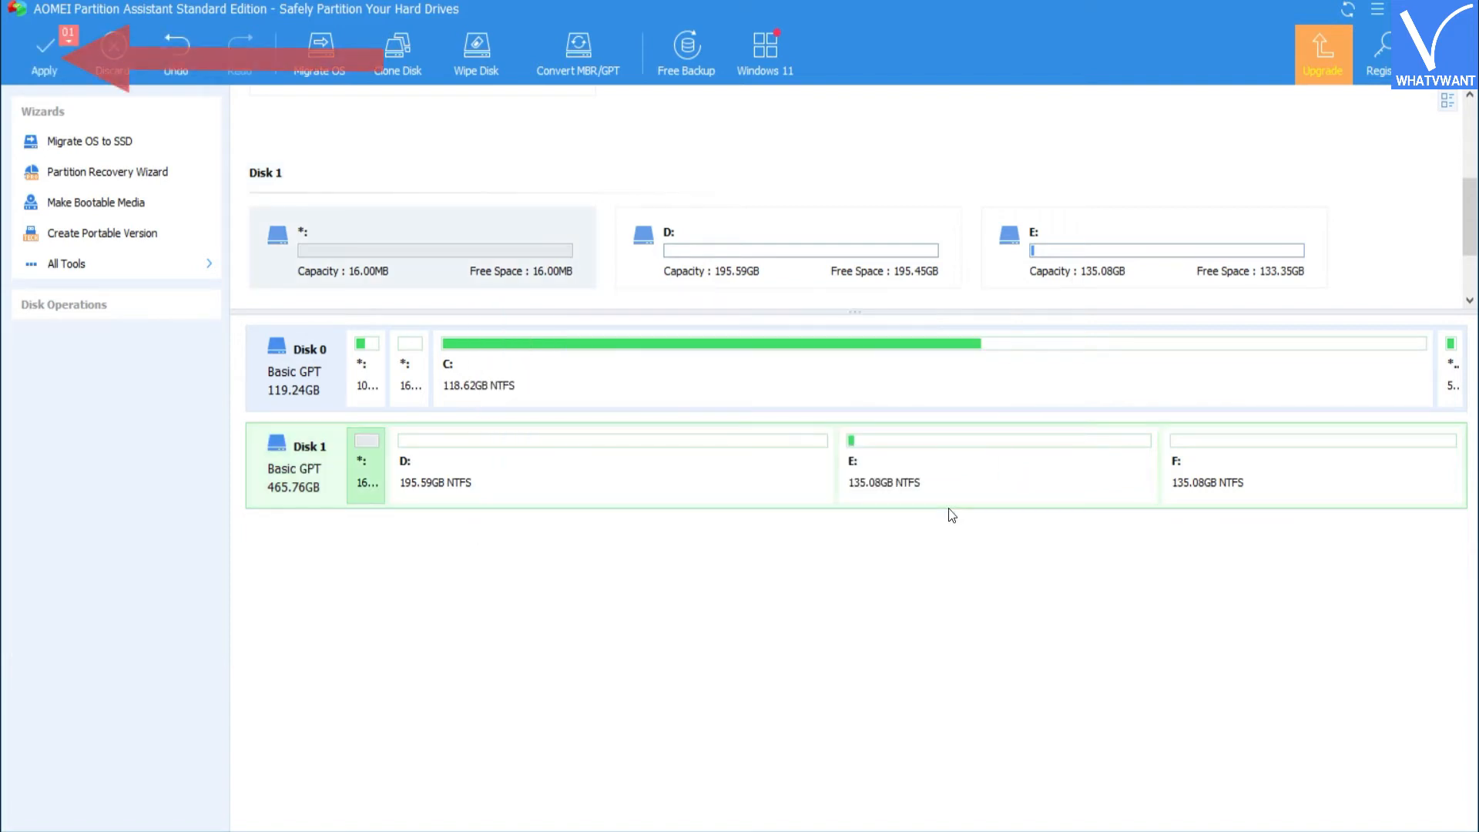
Step: Apply the pending MBR to GPT conversion of Disk 1 and agree to continue without a power connection
left_click(42, 66)
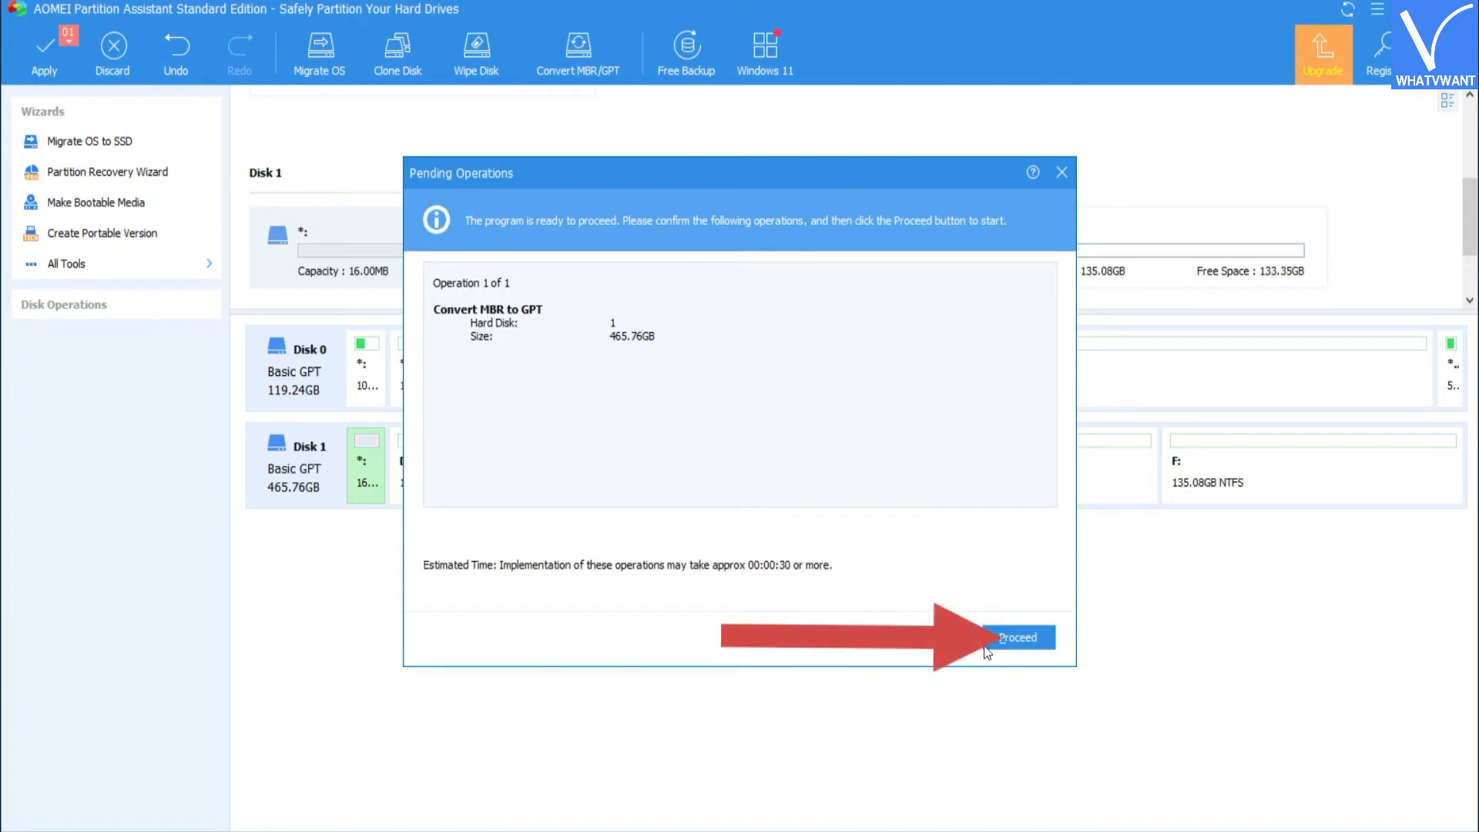
left_click(1014, 651)
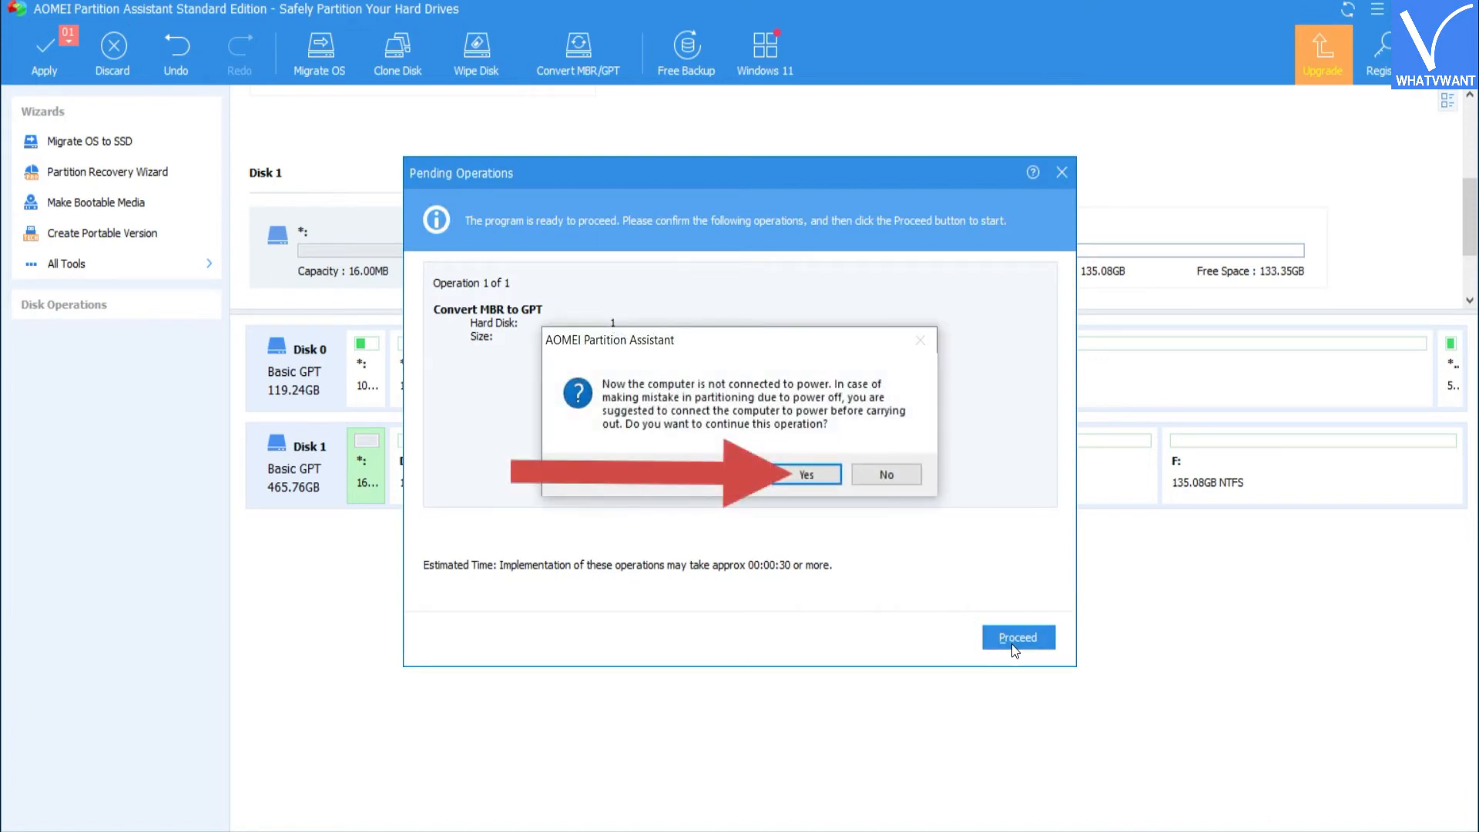
left_click(827, 485)
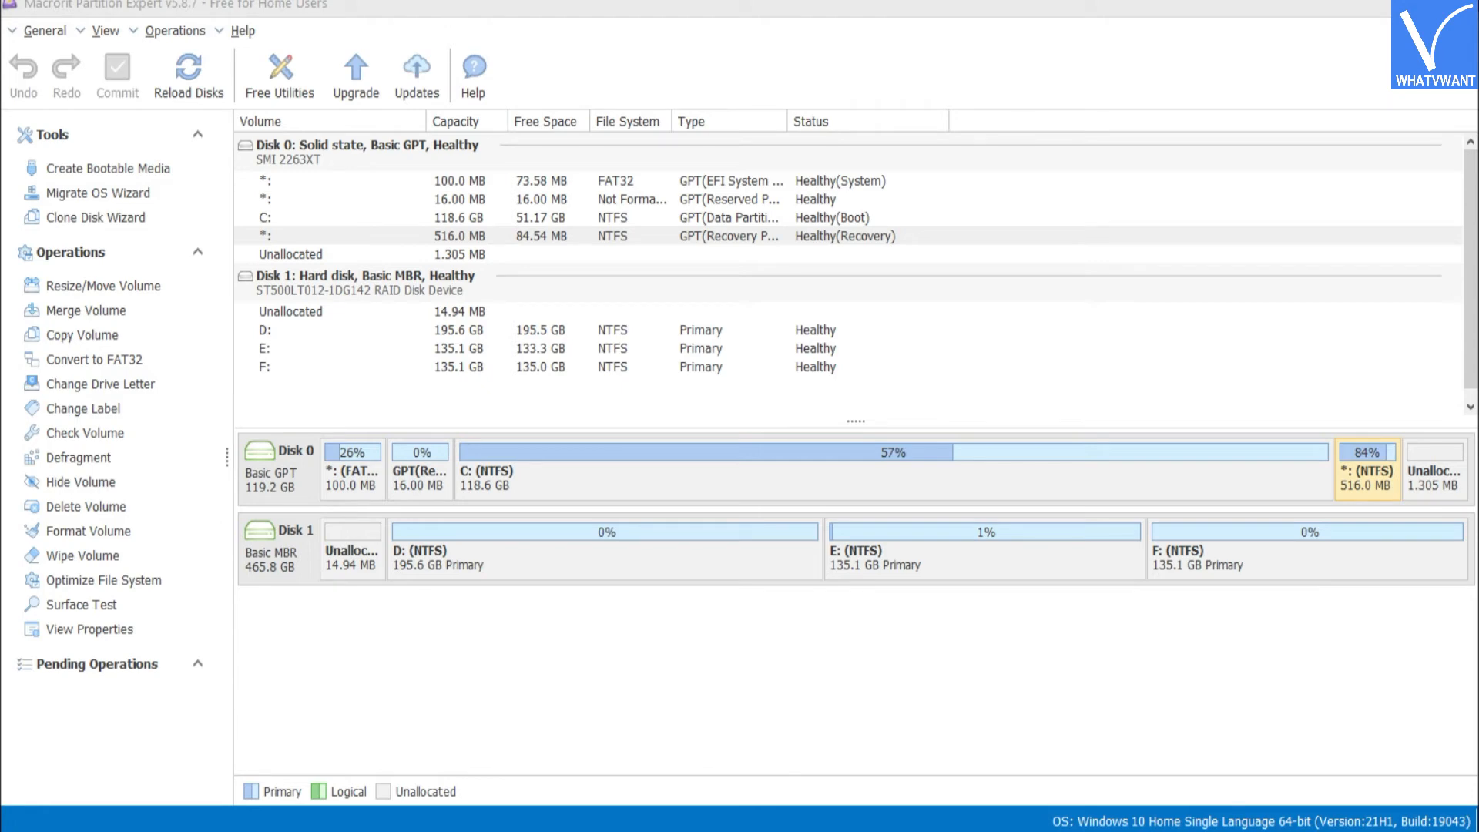
Step: In Macrorit Partition Expert, convert Disk 1 to a GPT disk and commit the pending operation
right_click(286, 565)
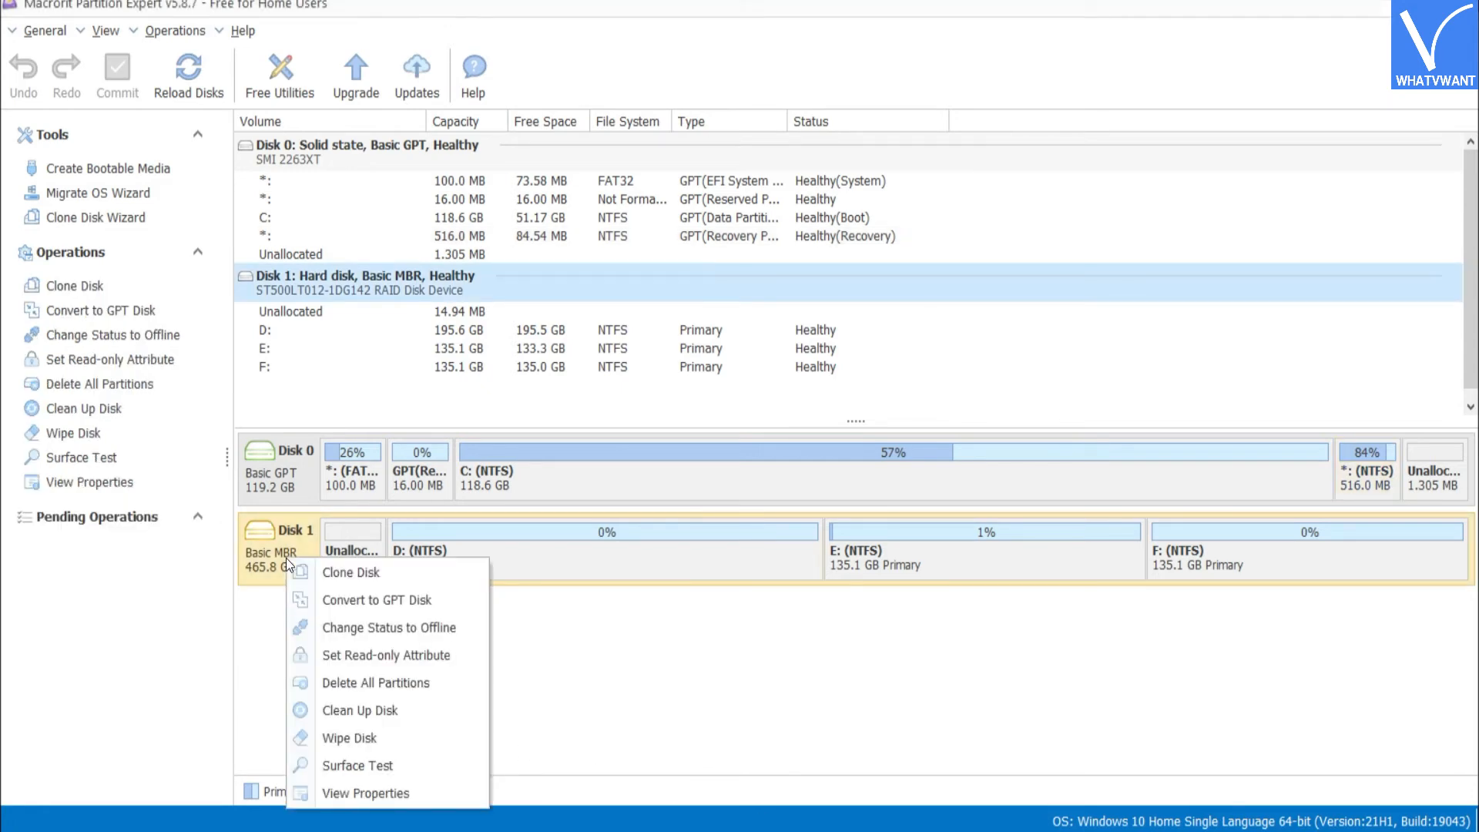
left_click(441, 604)
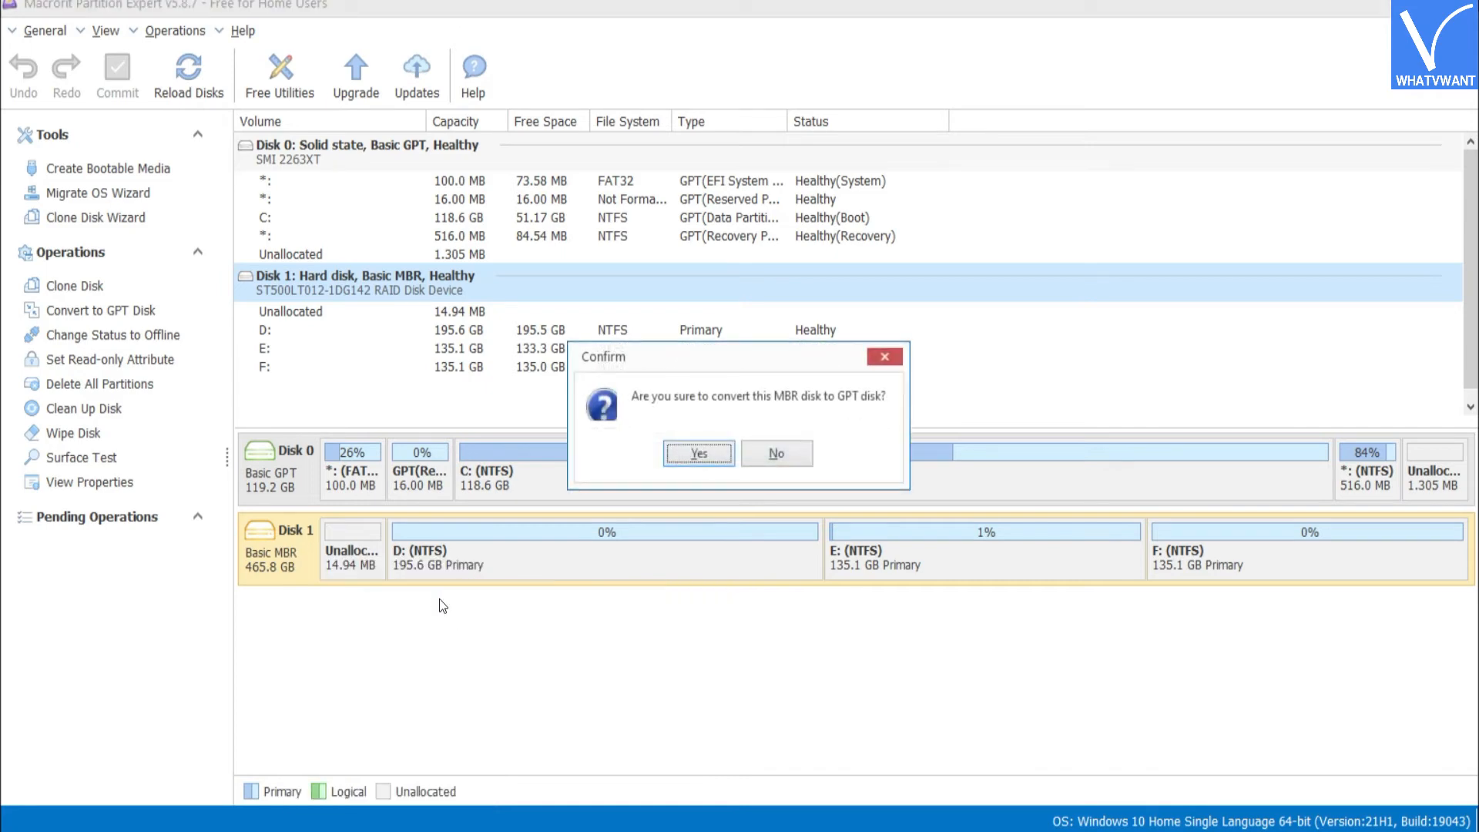
left_click(699, 454)
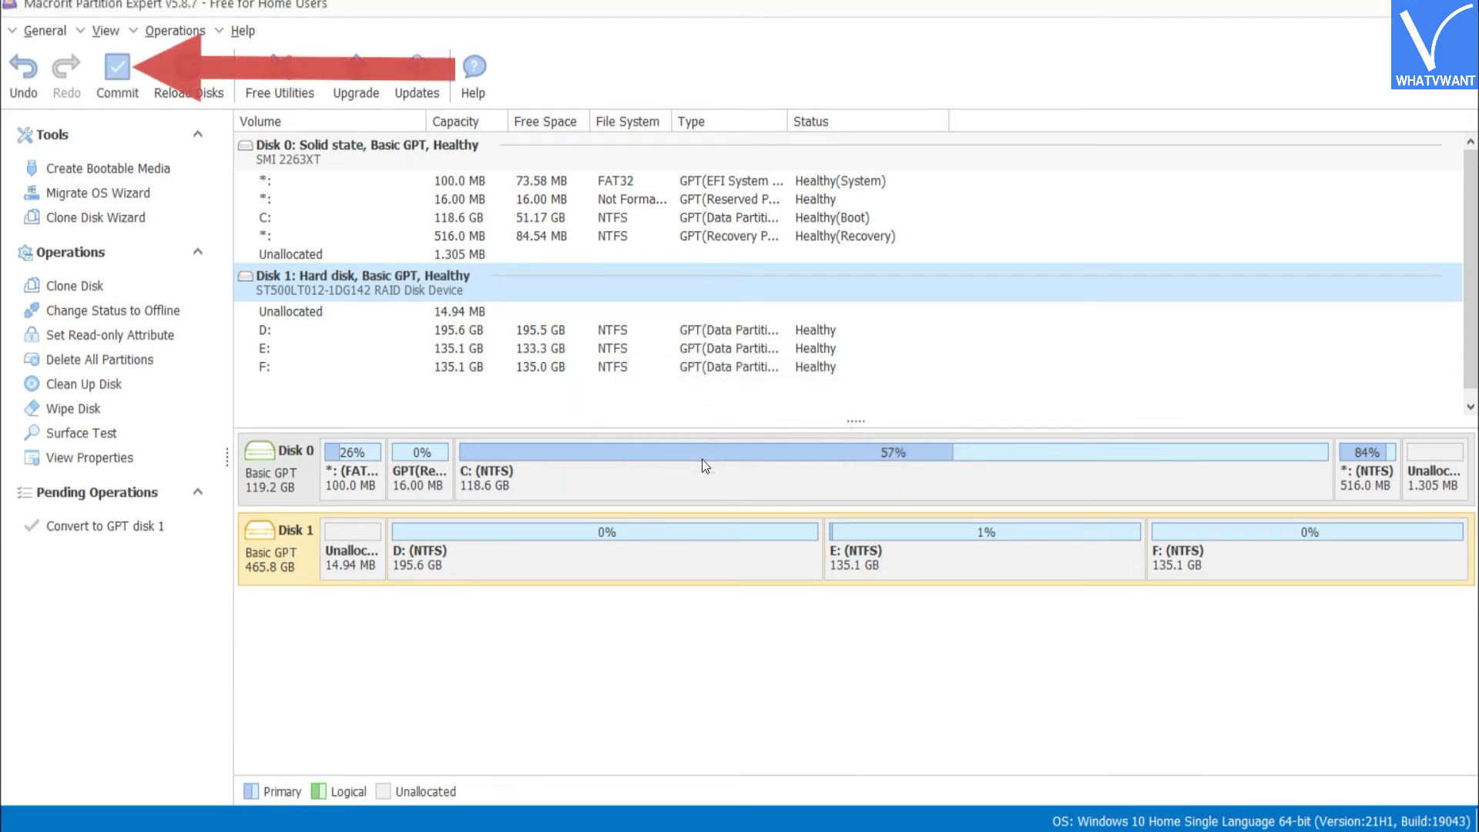
left_click(132, 78)
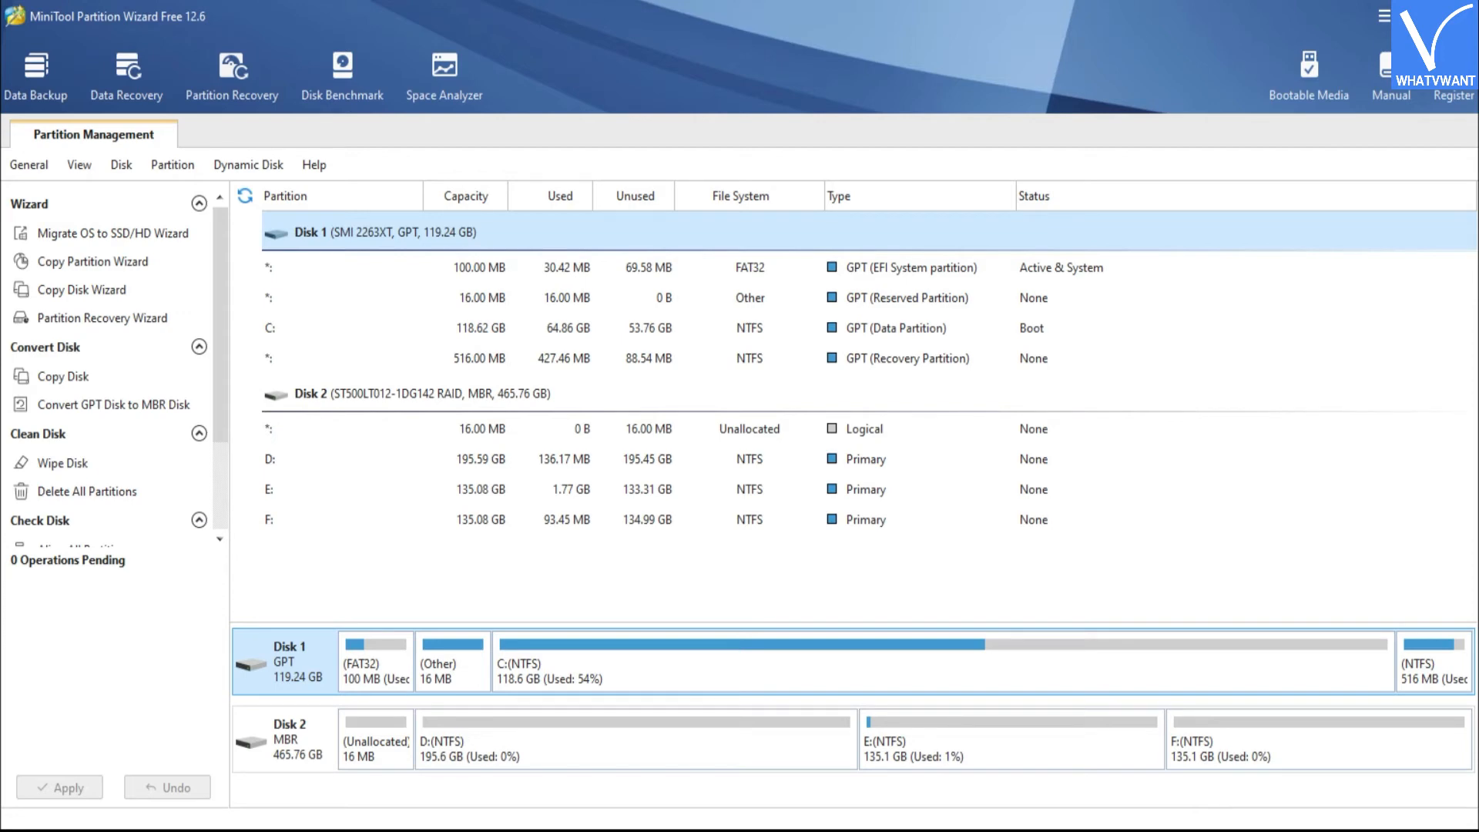
Step: In MiniTool Partition Wizard, convert Disk 2 from an MBR disk to a GPT disk and apply the pending changes
left_click(316, 736)
right_click(315, 734)
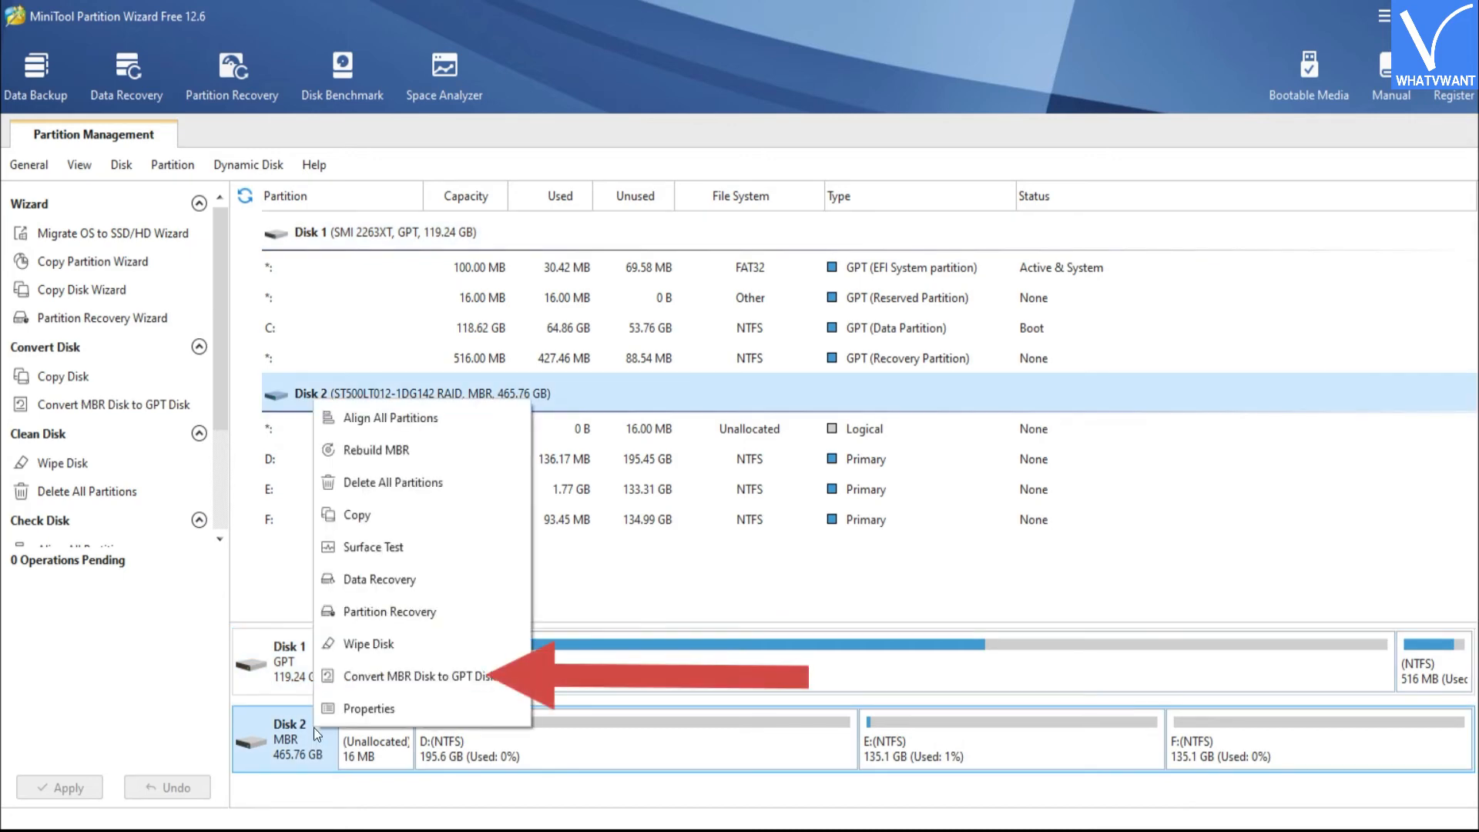
left_click(478, 681)
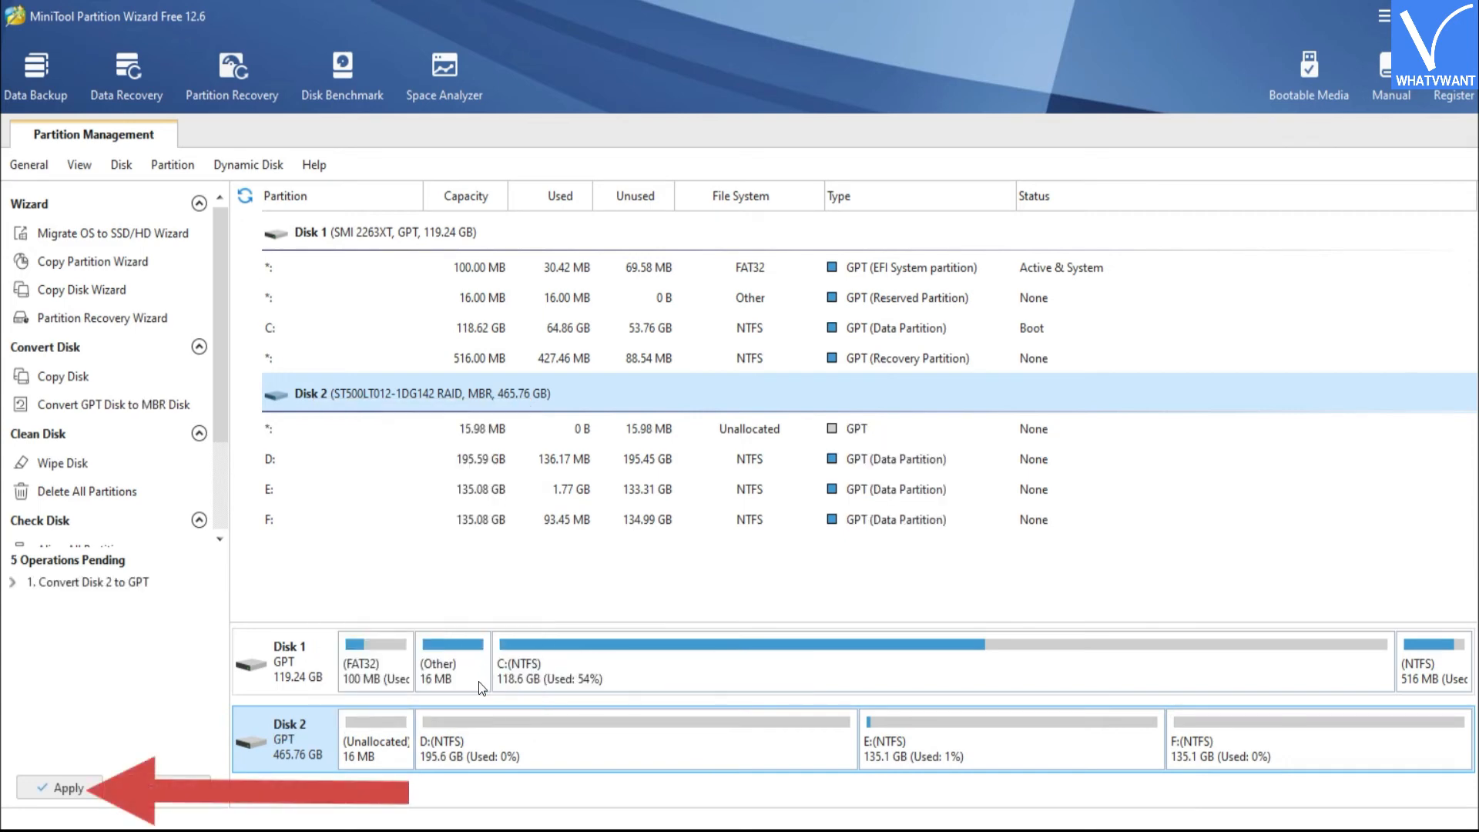
left_click(75, 787)
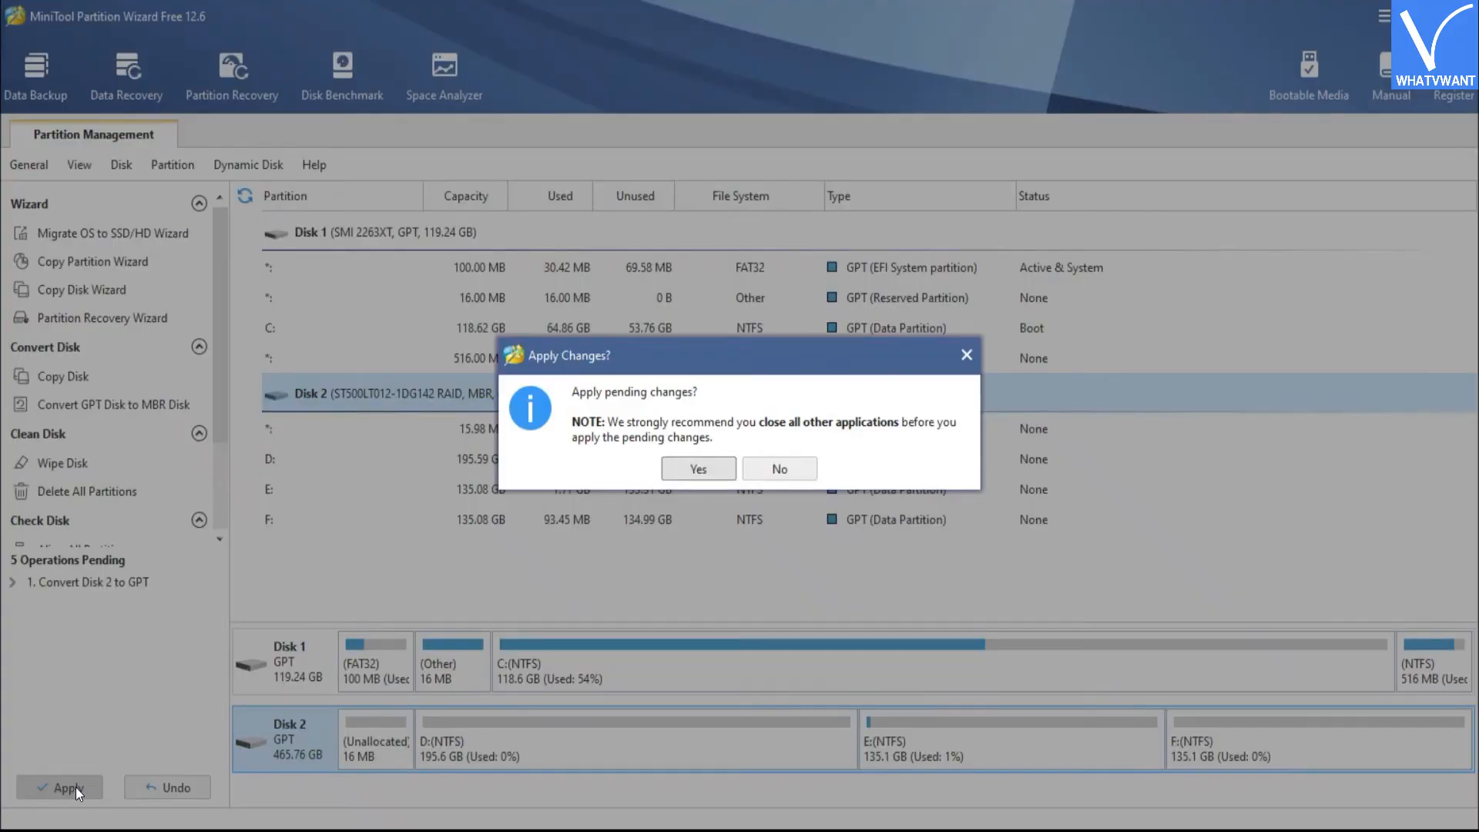
left_click(710, 472)
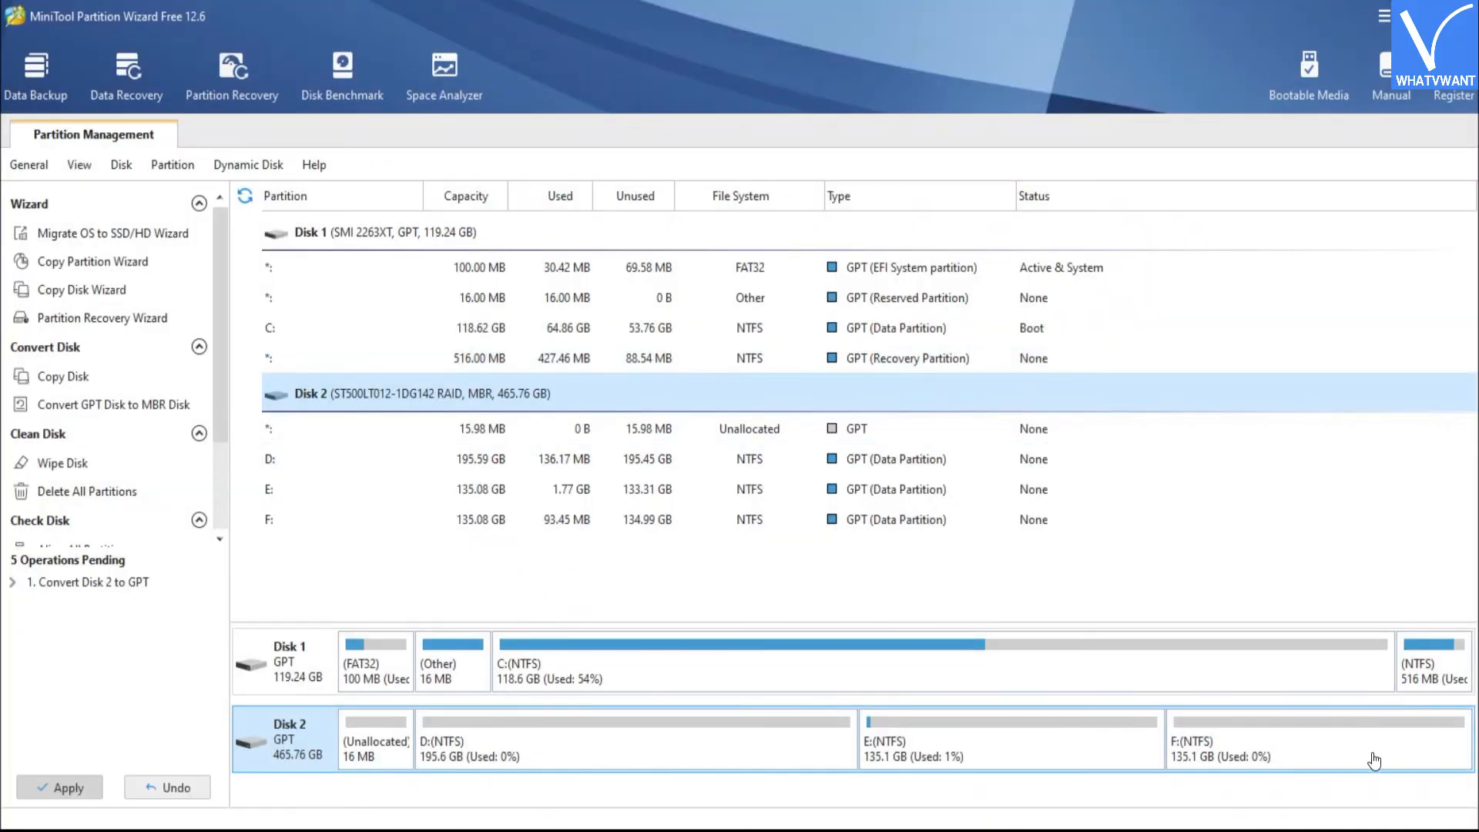